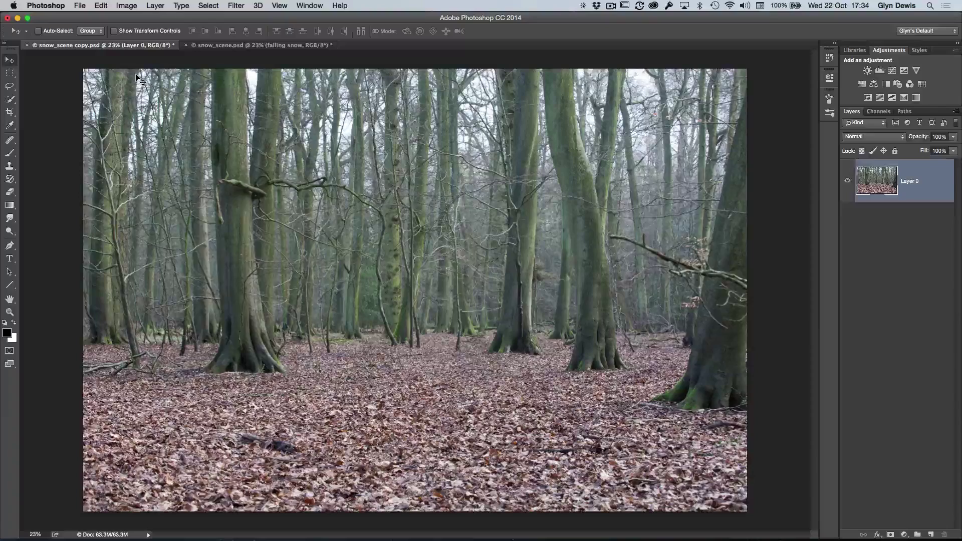
- Open Color Range with Sampled Colors at fuzziness 120 and sample a colour in the forest photo
click(208, 5)
click(226, 106)
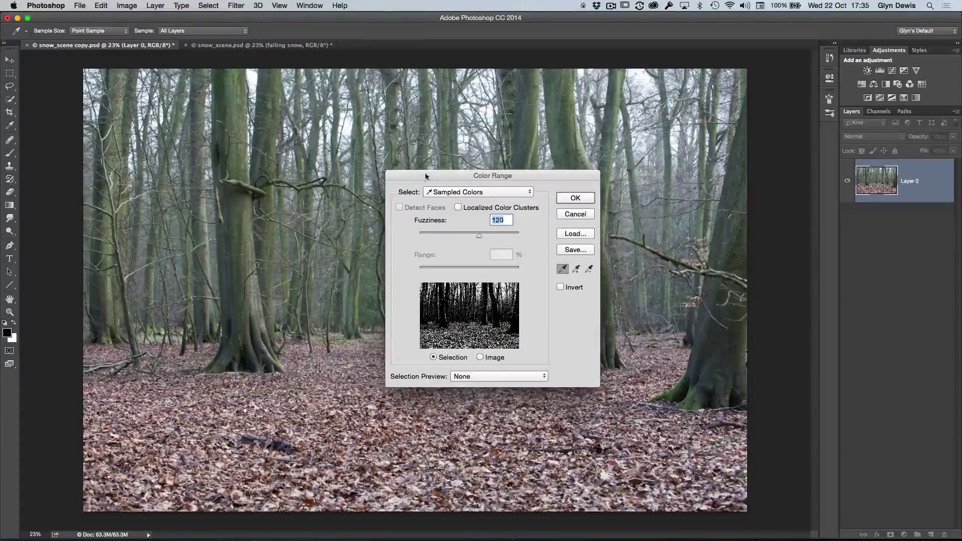
drag(426, 175, 379, 179)
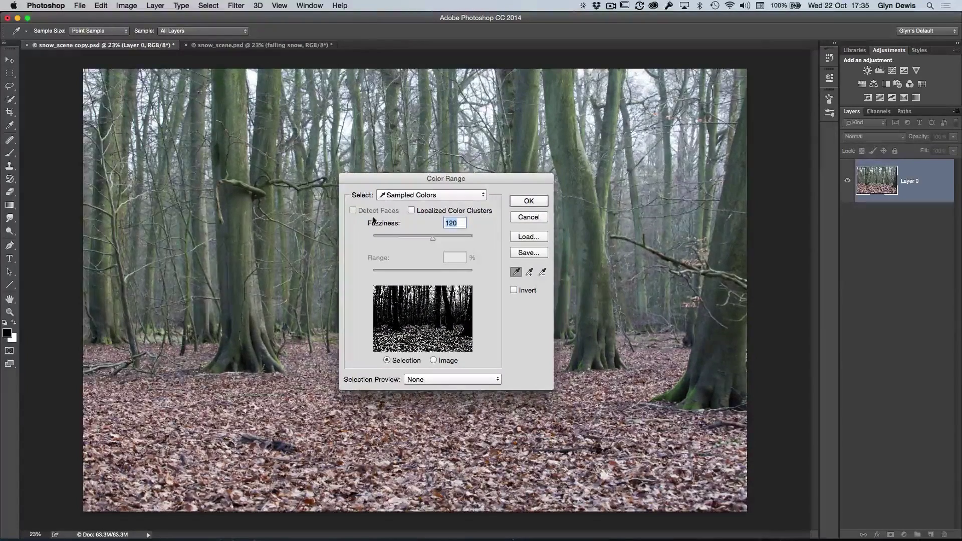
click(399, 196)
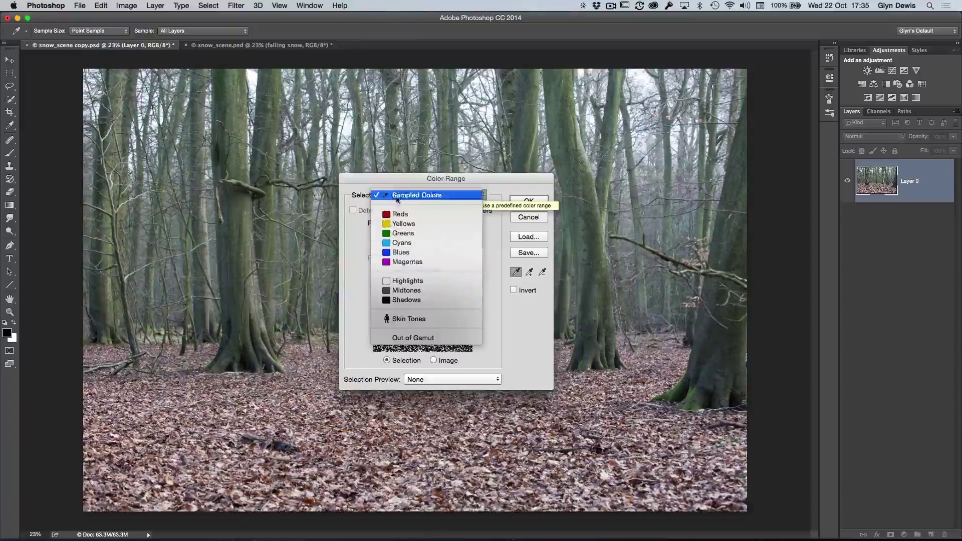
click(397, 196)
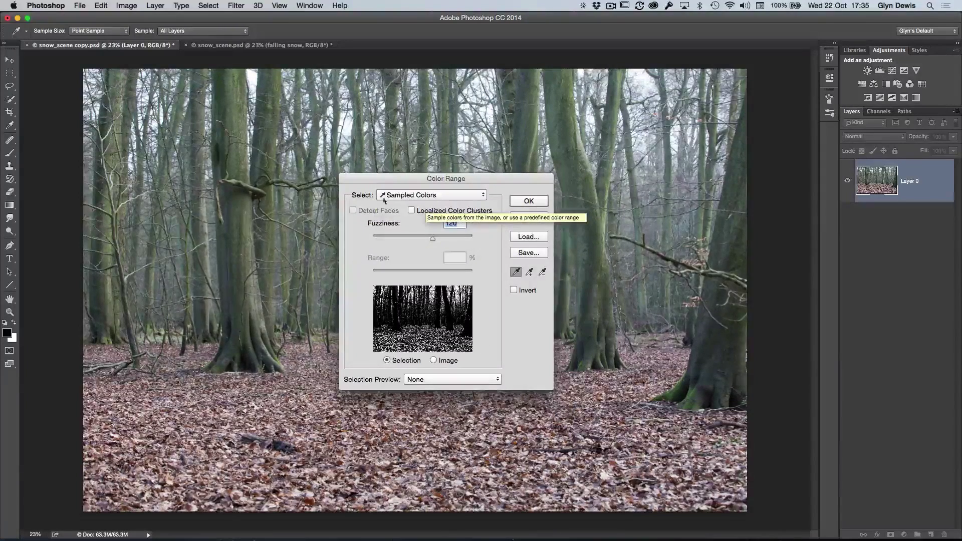
drag(392, 178, 441, 175)
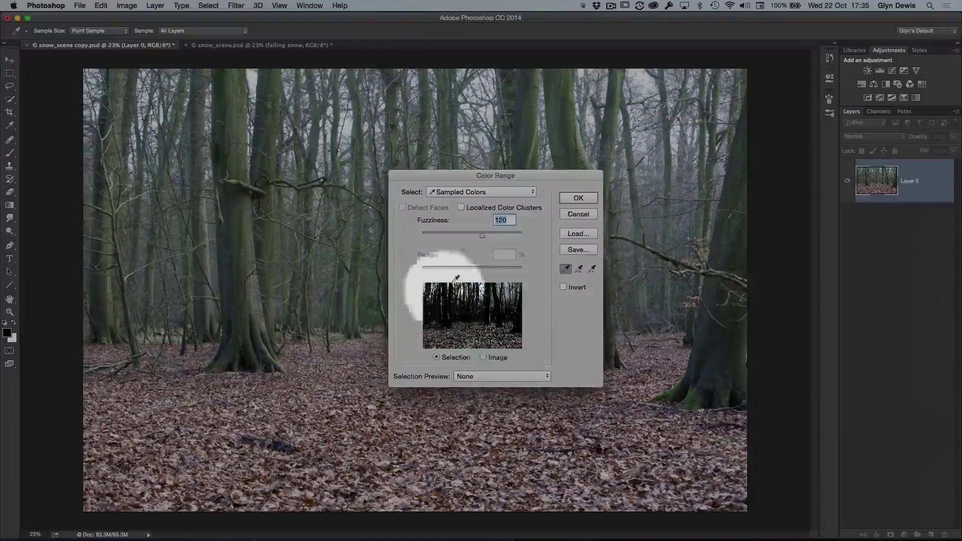
click(479, 288)
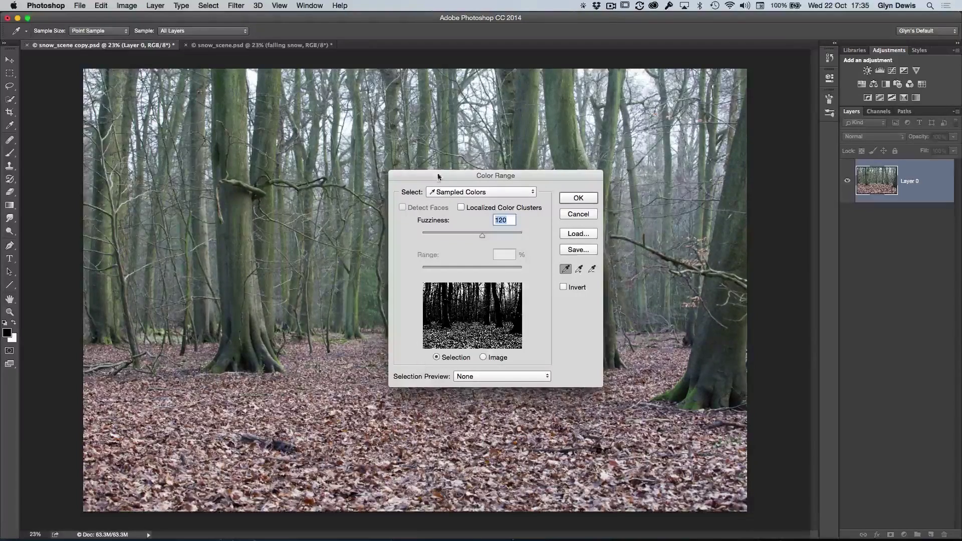
drag(437, 177, 461, 179)
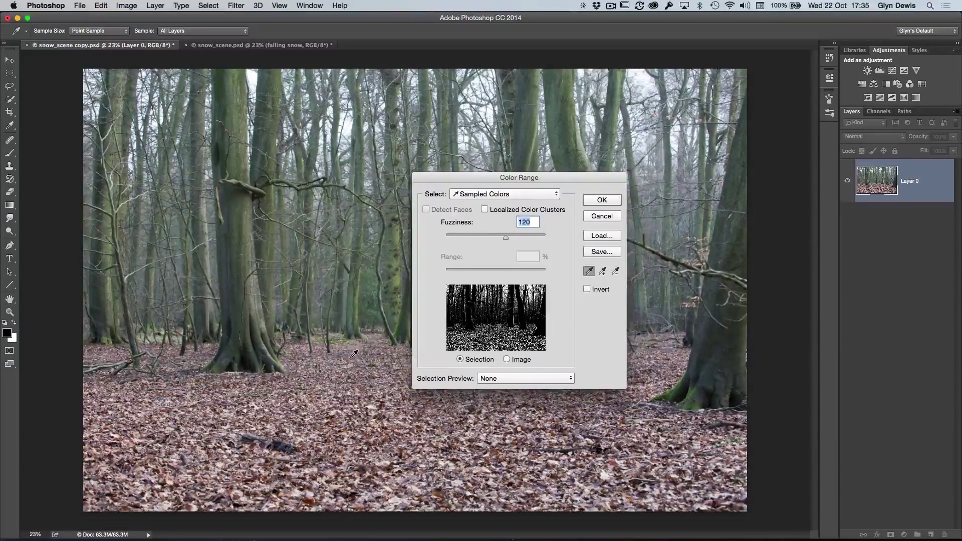
- Resample the fallen reddish and pinkish leaves until the preview shows white ground and black trunks
click(229, 413)
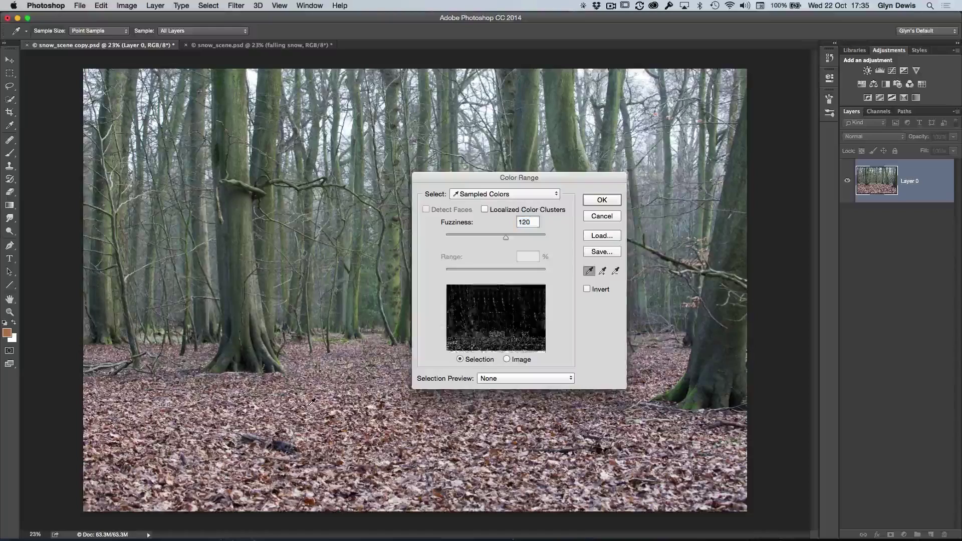
click(370, 398)
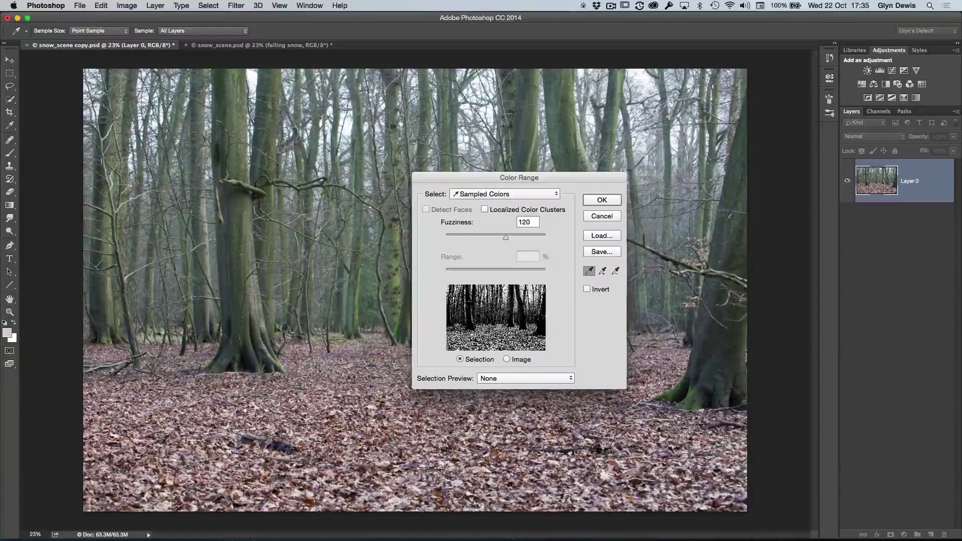
click(351, 436)
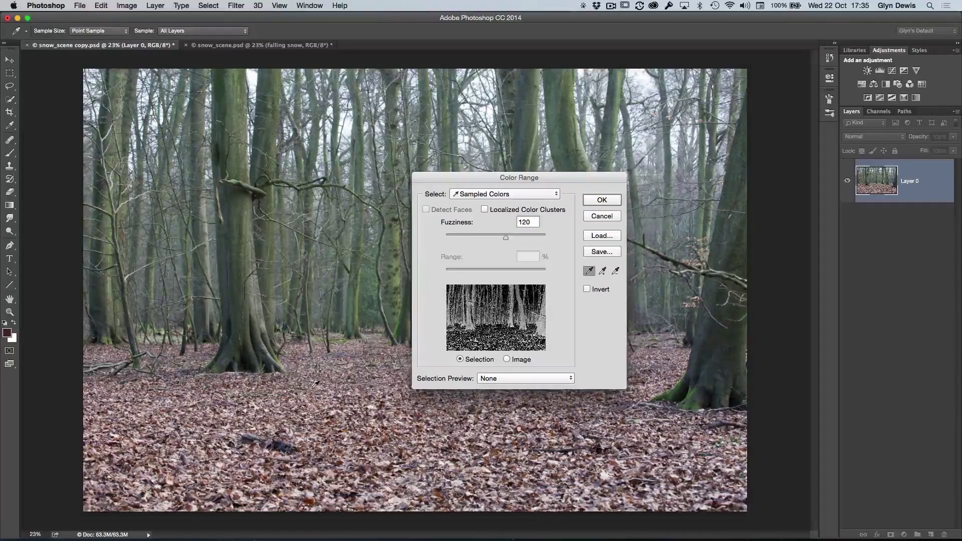
click(258, 411)
click(209, 414)
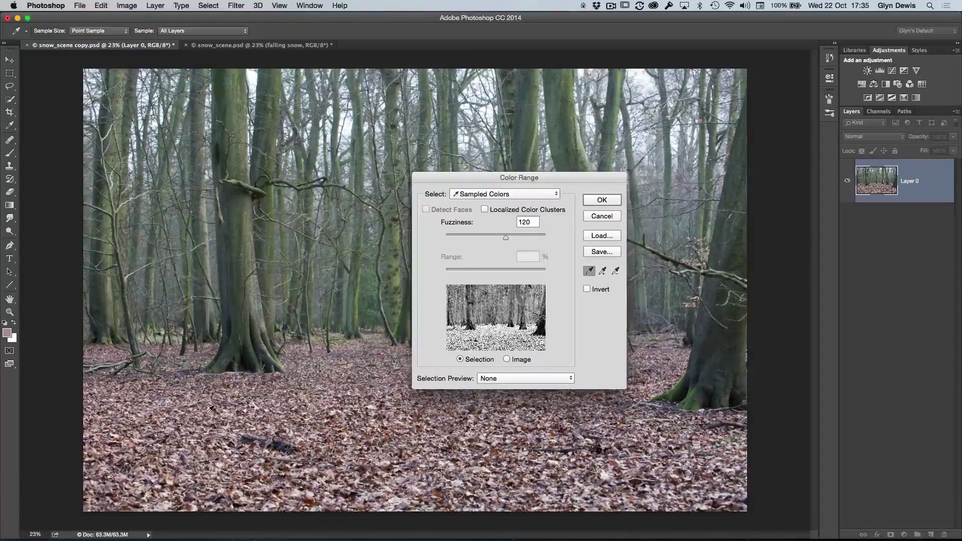
click(255, 395)
click(261, 405)
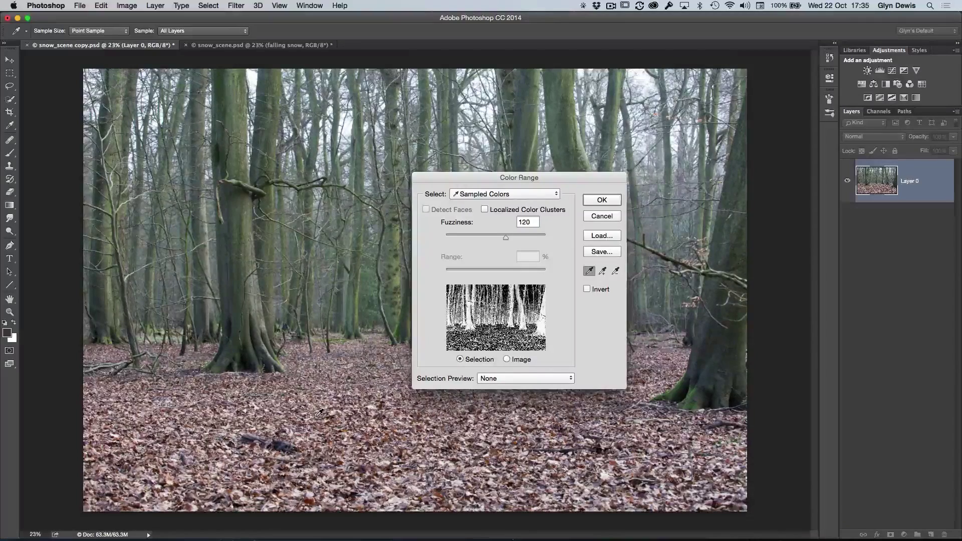
click(301, 408)
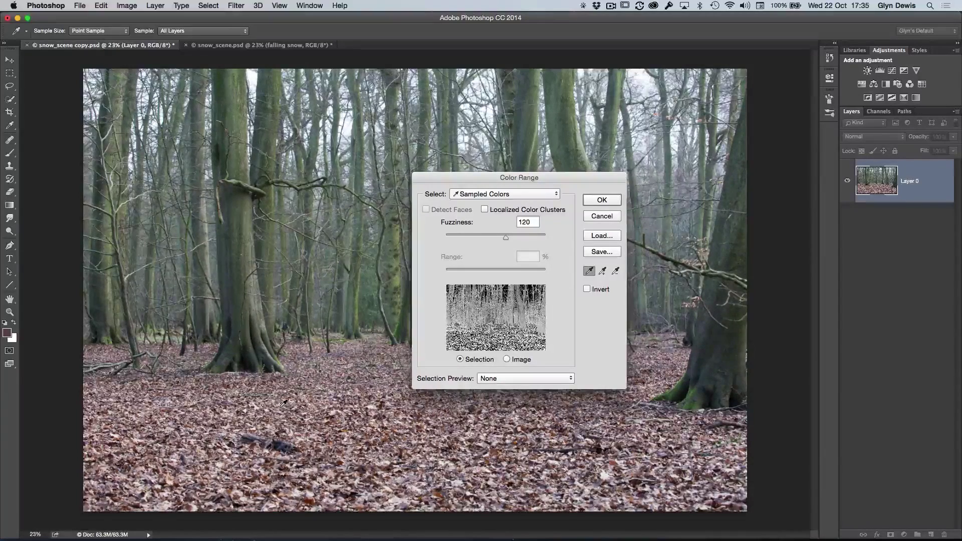
click(274, 405)
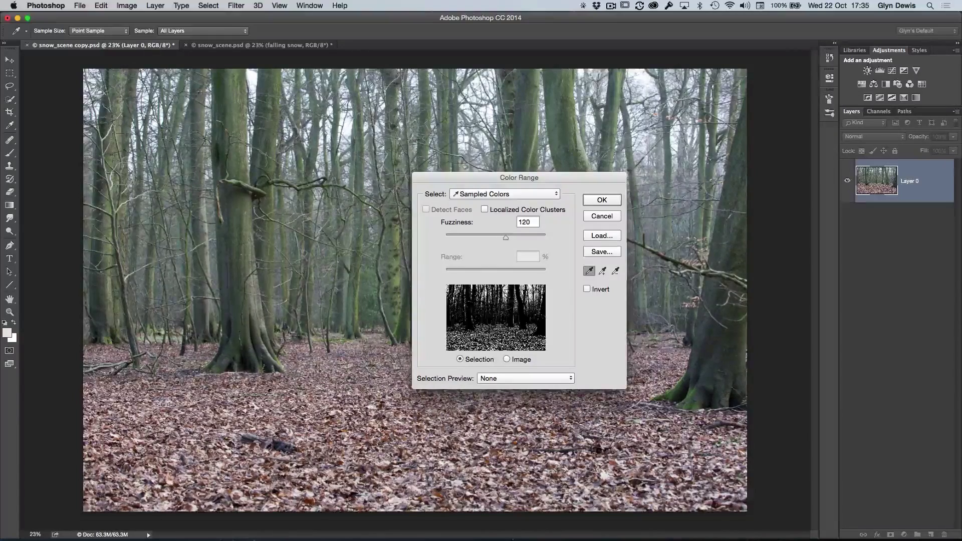
click(274, 404)
click(258, 417)
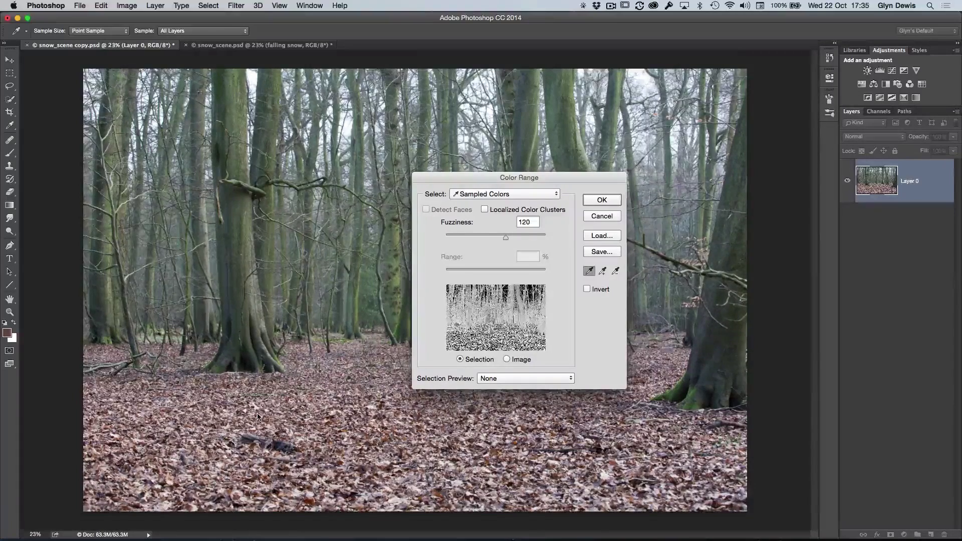
click(260, 390)
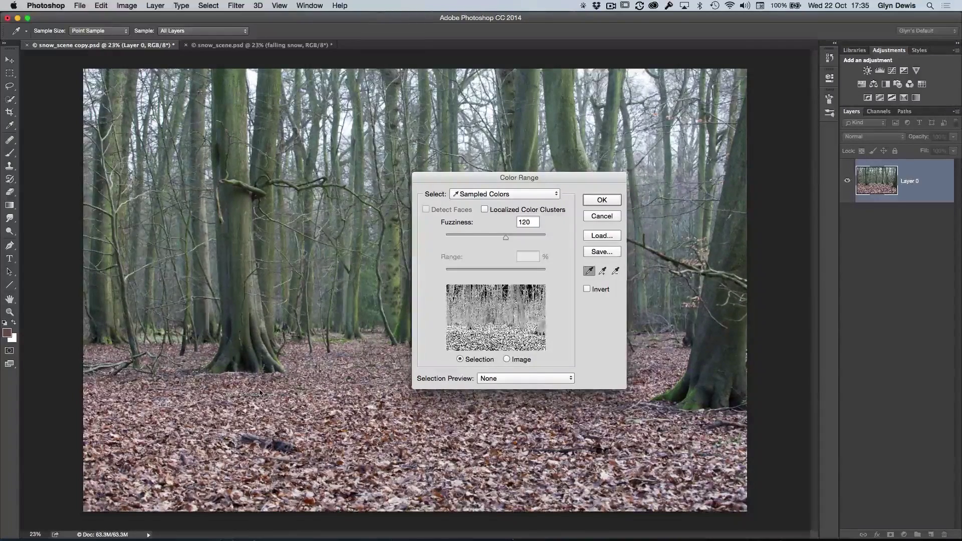
click(283, 402)
click(283, 402)
click(285, 401)
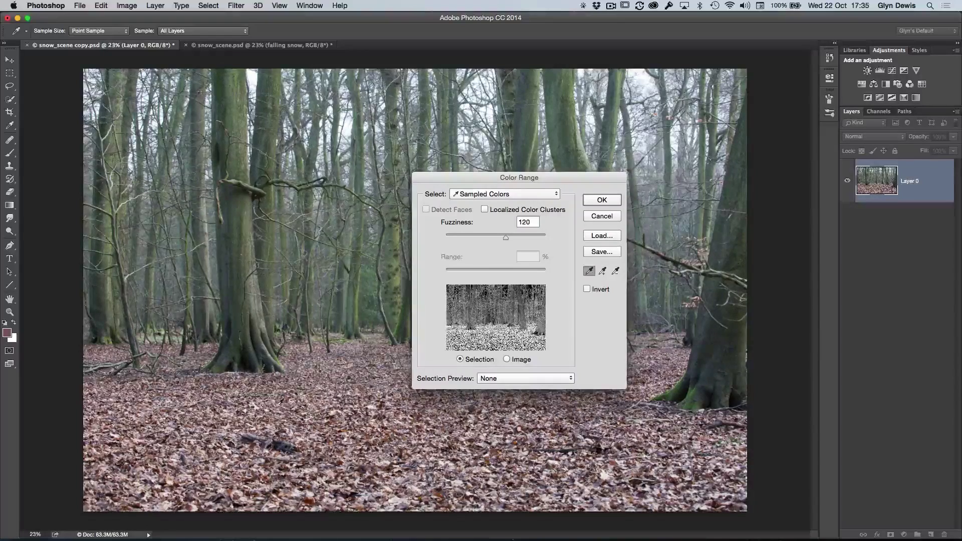
click(293, 401)
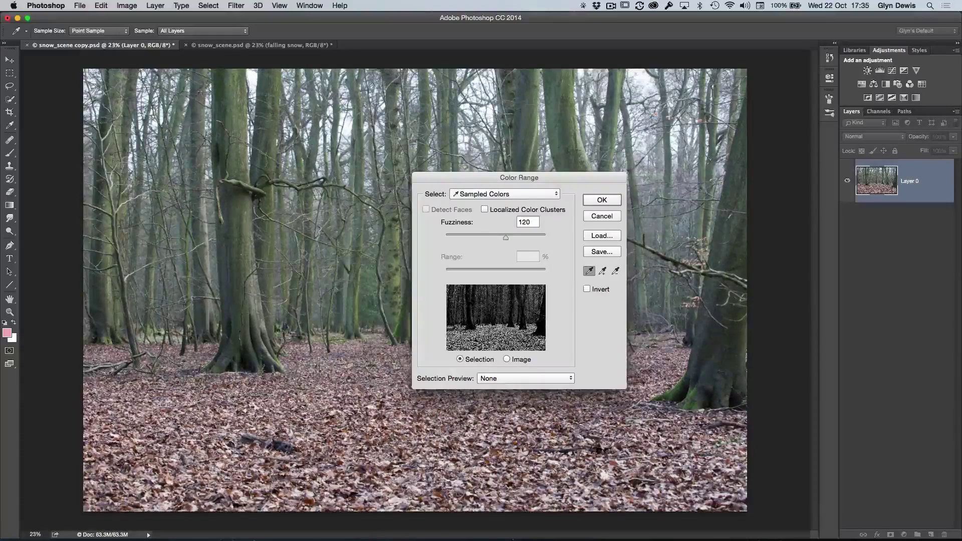
- Raise the Color Range fuzziness from 120 to about 198 and apply the selection
drag(431, 181, 372, 173)
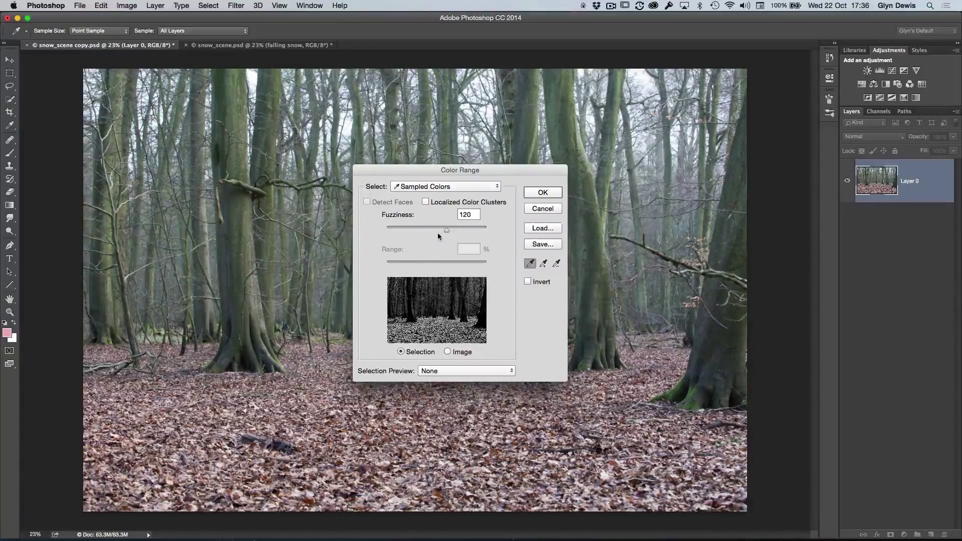
drag(446, 231, 479, 230)
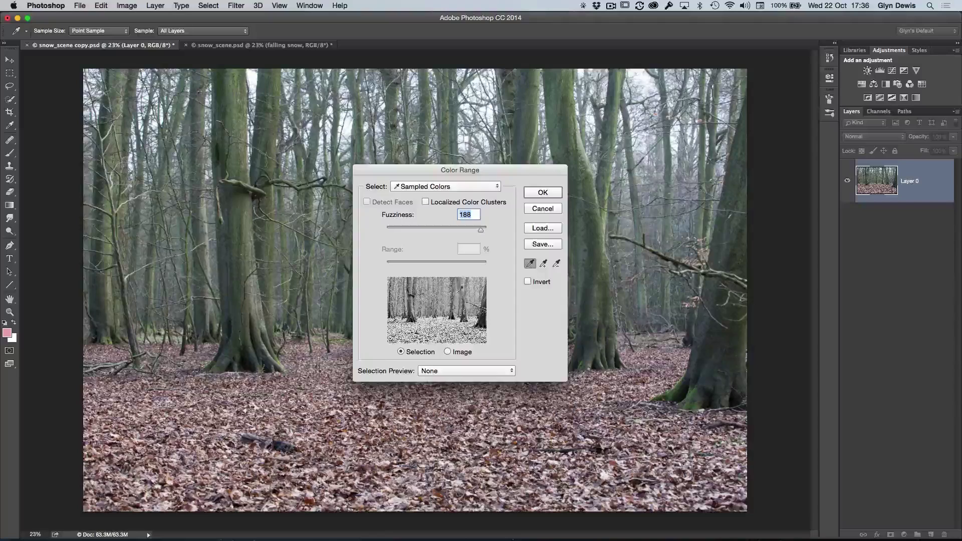
drag(481, 231, 488, 235)
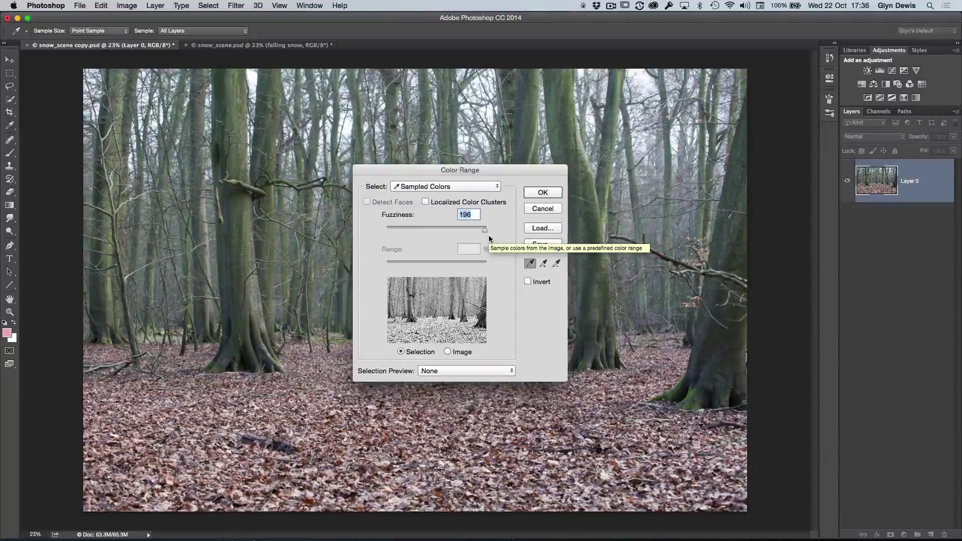
drag(482, 231, 478, 229)
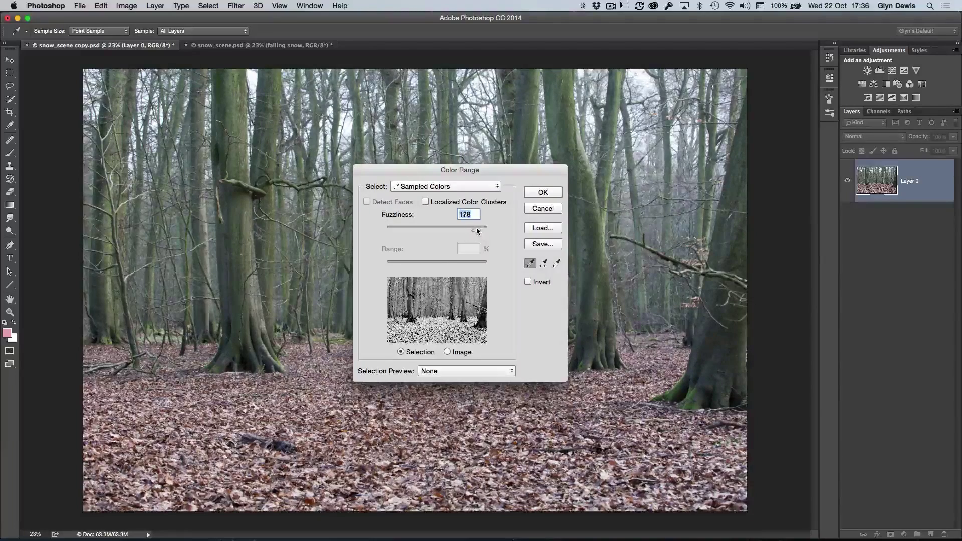
drag(480, 230, 490, 229)
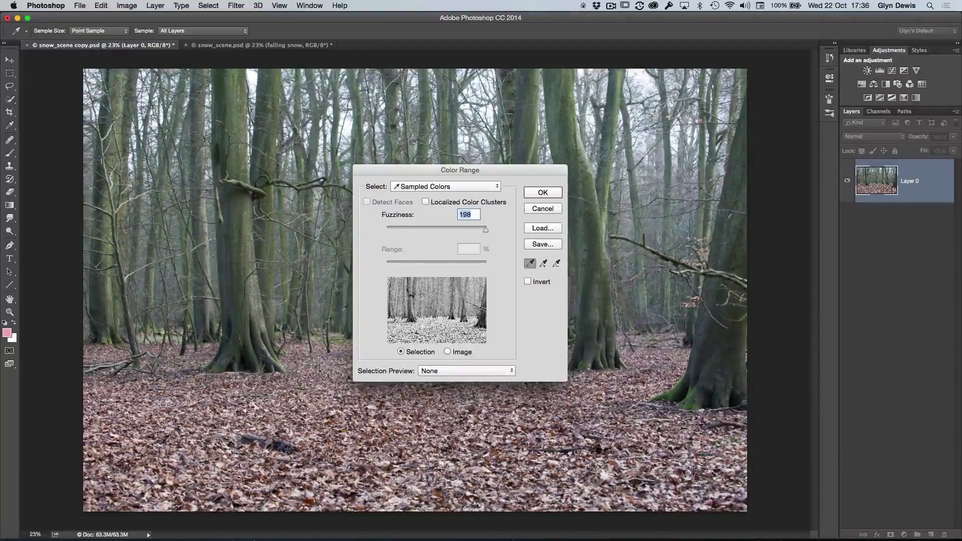
click(537, 193)
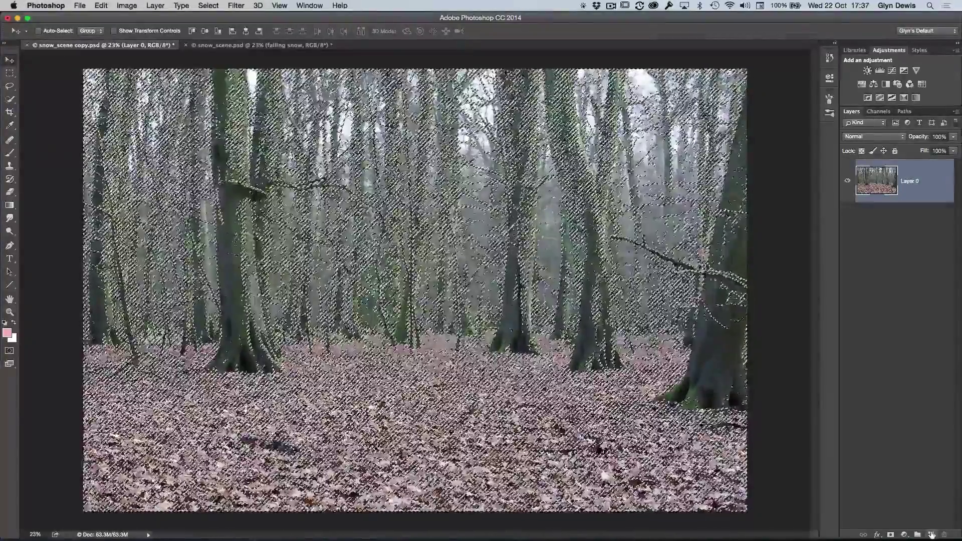
- Add a new layer above the photo and rename it 'snow'
click(930, 535)
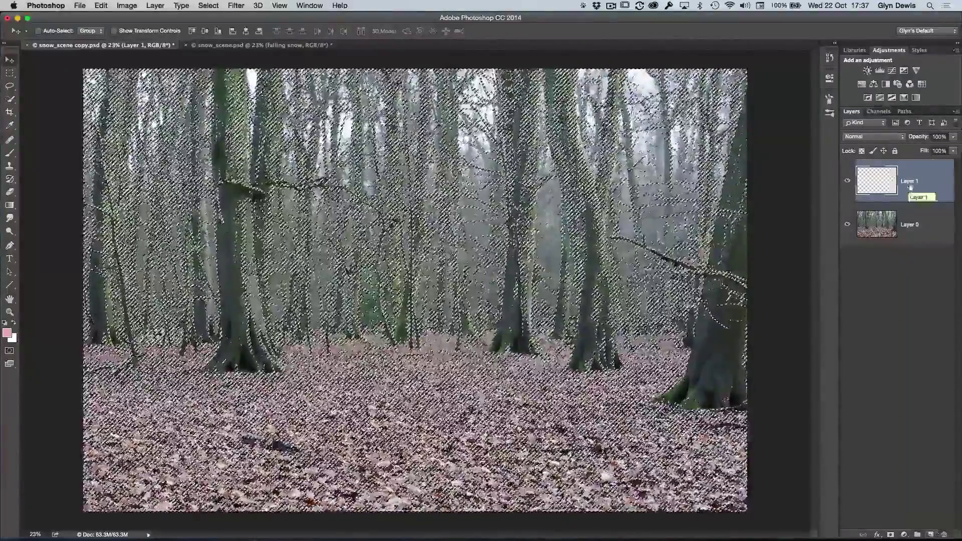
double_click(909, 181)
text(snow)
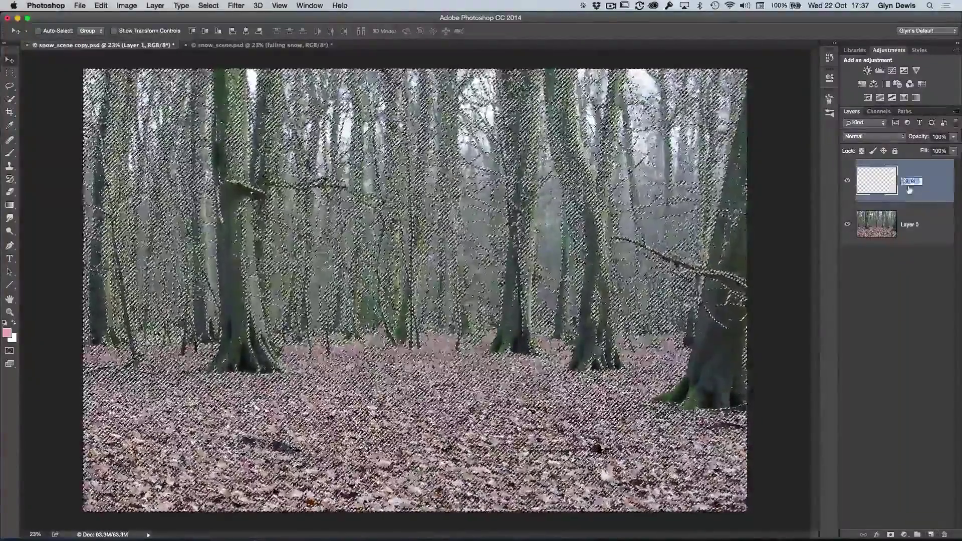
key(Return)
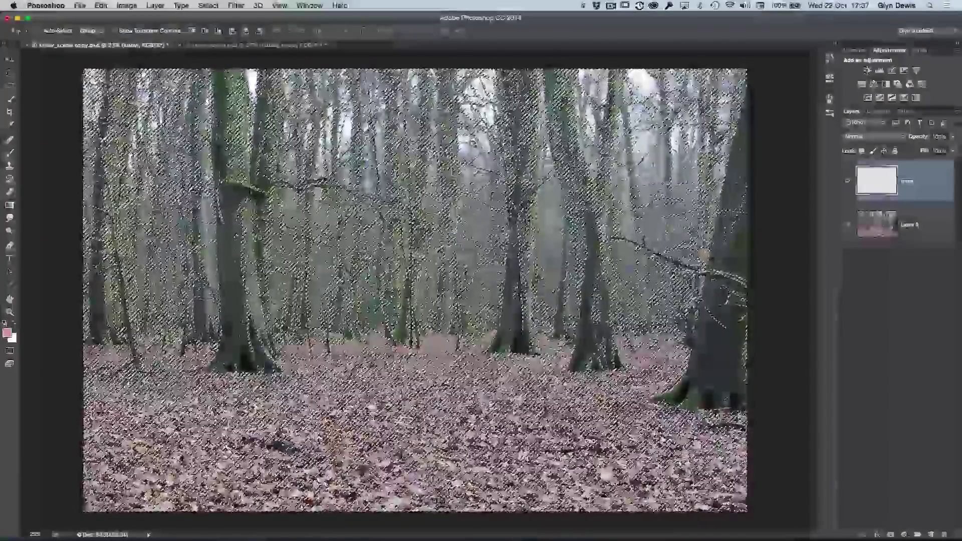
- Fill the selection on the snow layer with White, then deselect
click(101, 6)
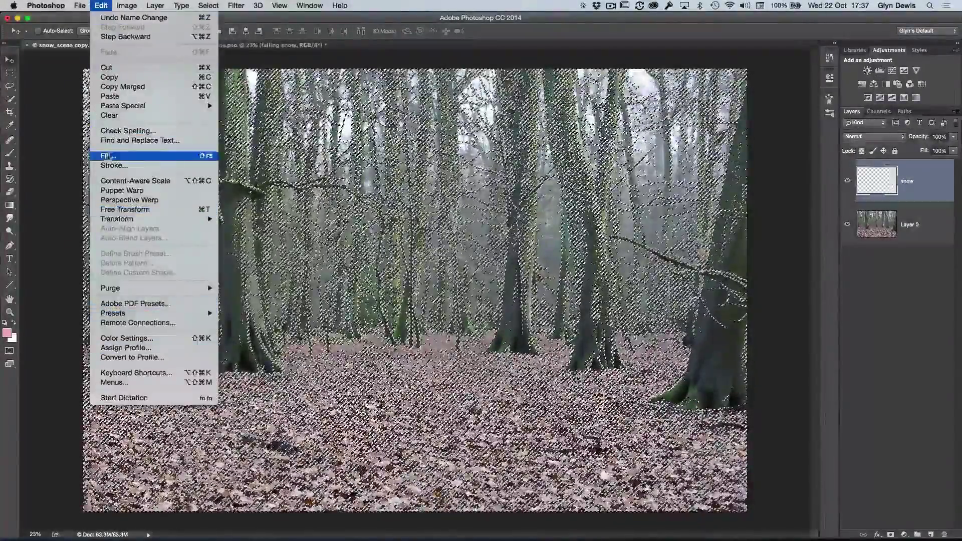
click(108, 156)
drag(147, 195, 211, 184)
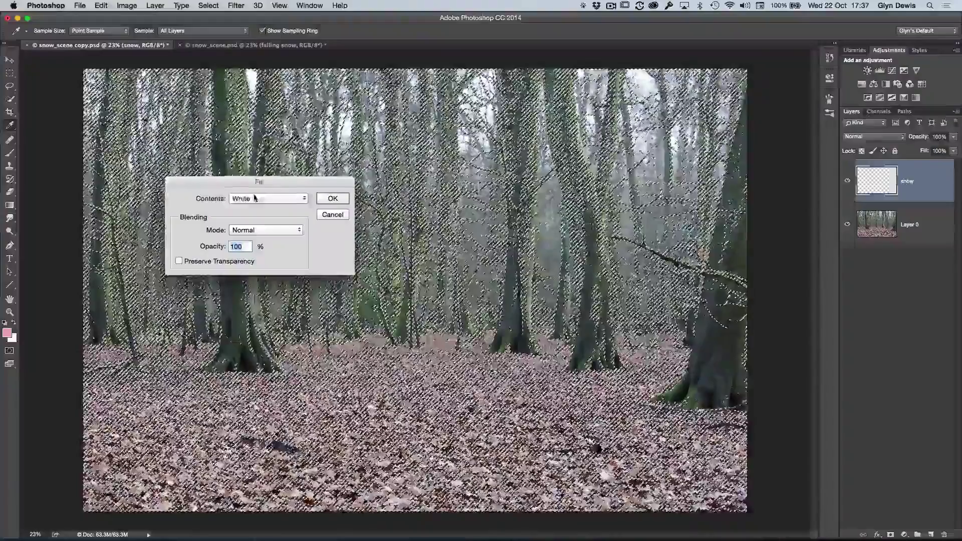
click(253, 198)
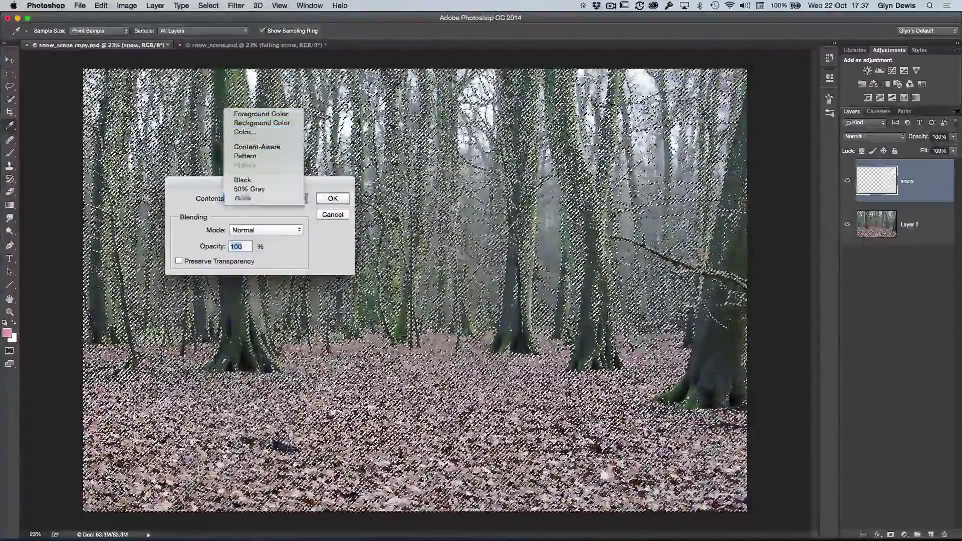
click(250, 199)
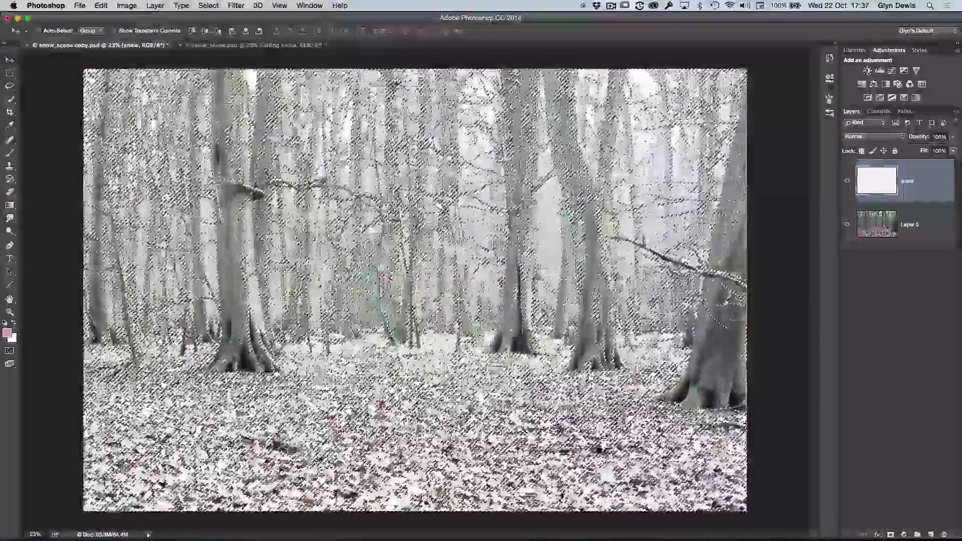
key(v)
click(208, 6)
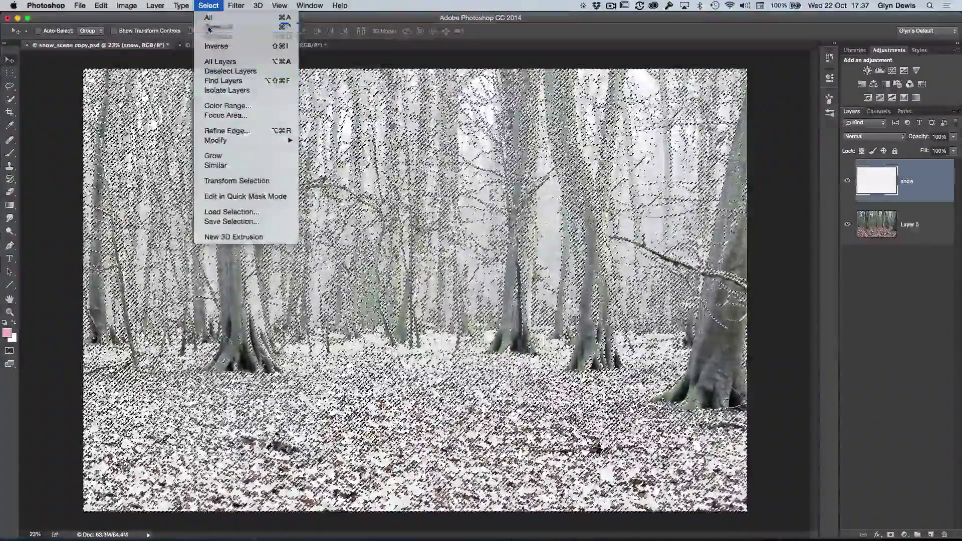
click(210, 26)
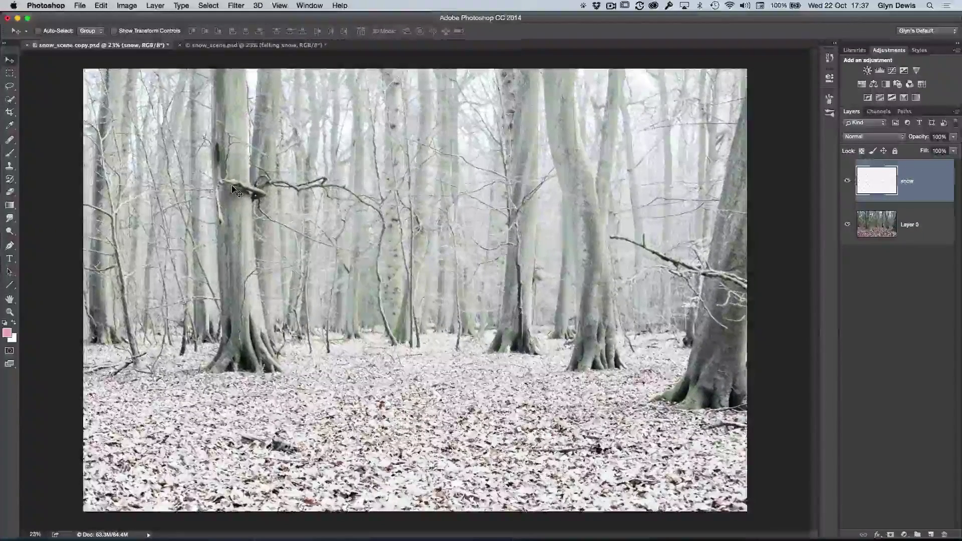
click(847, 181)
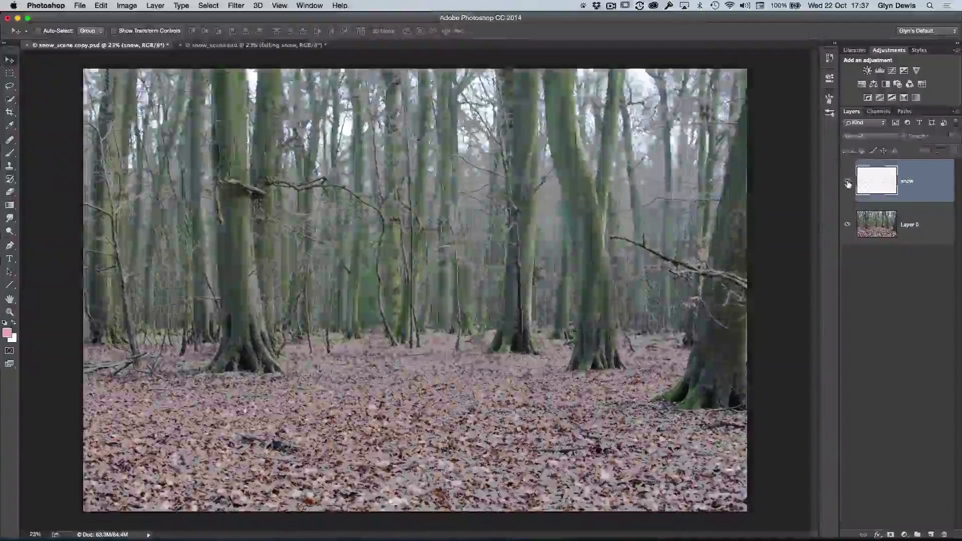
click(847, 181)
click(847, 182)
click(847, 183)
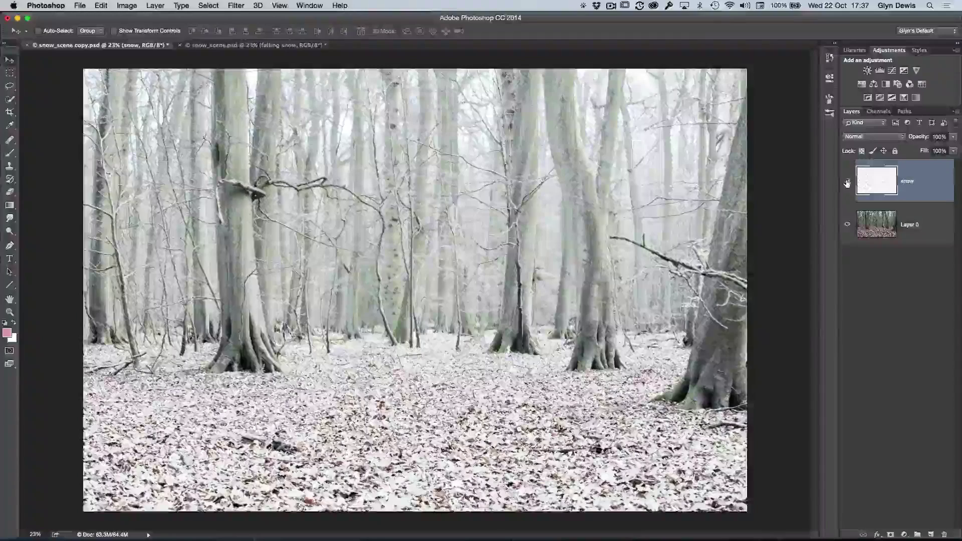
click(847, 184)
click(847, 183)
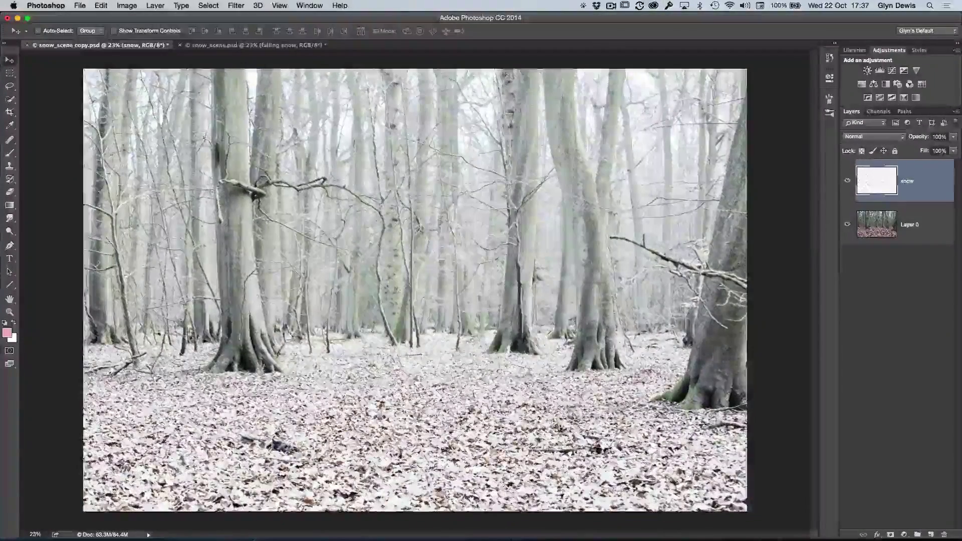
scroll(422, 263, up, 5)
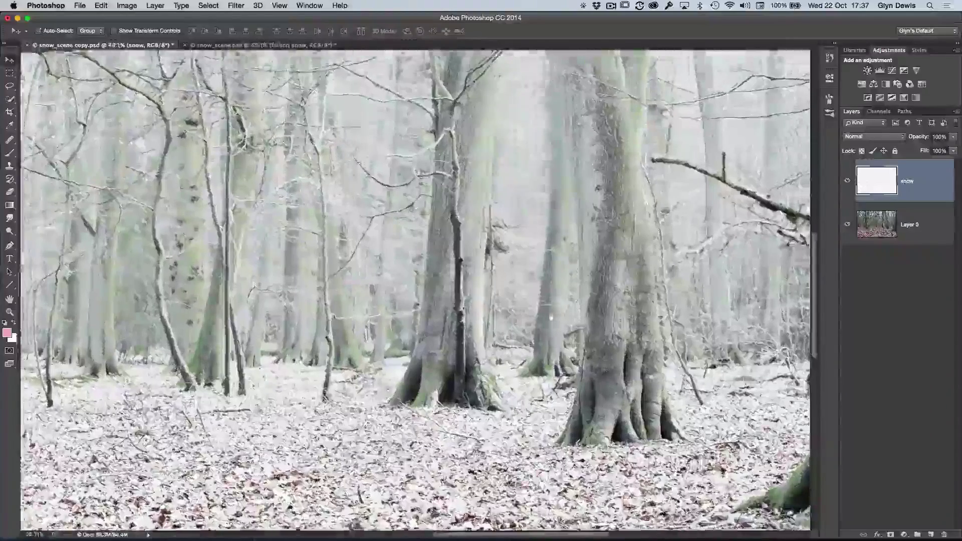
drag(554, 318, 466, 300)
scroll(465, 300, up, 2)
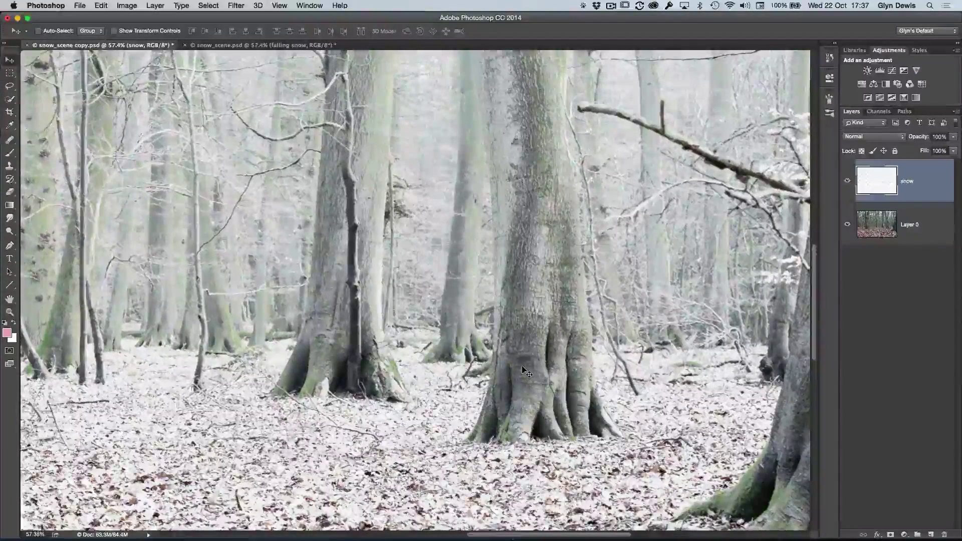
scroll(415, 289, down, 6)
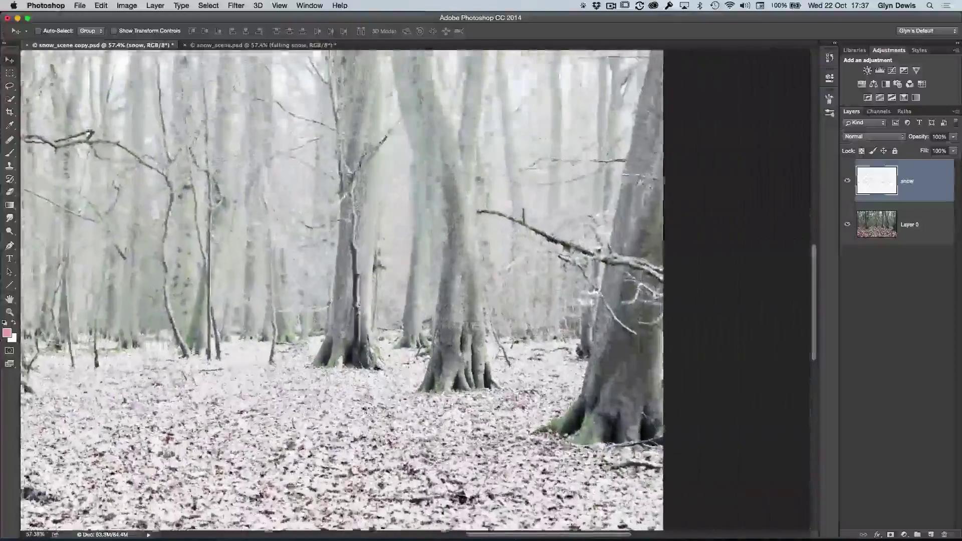
scroll(357, 401, up, 5)
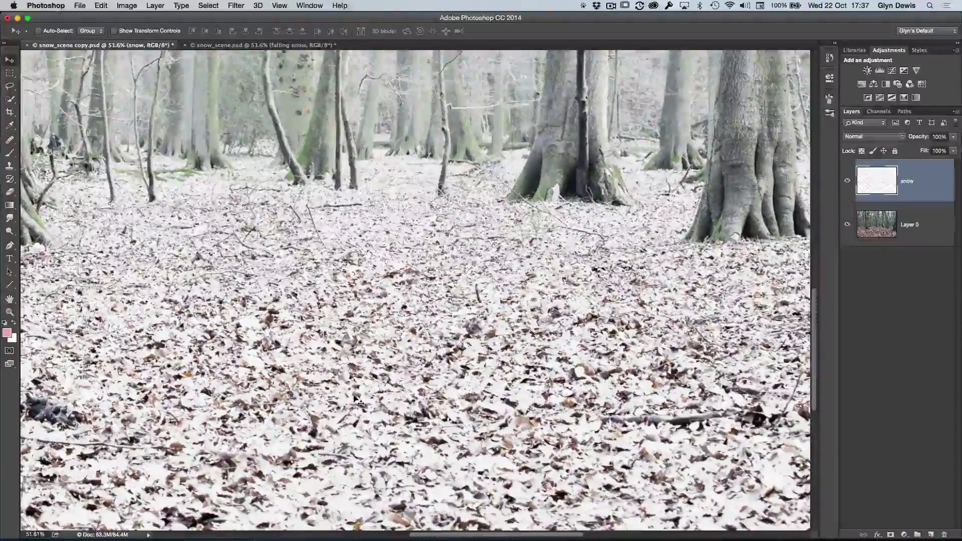
drag(357, 401, 347, 429)
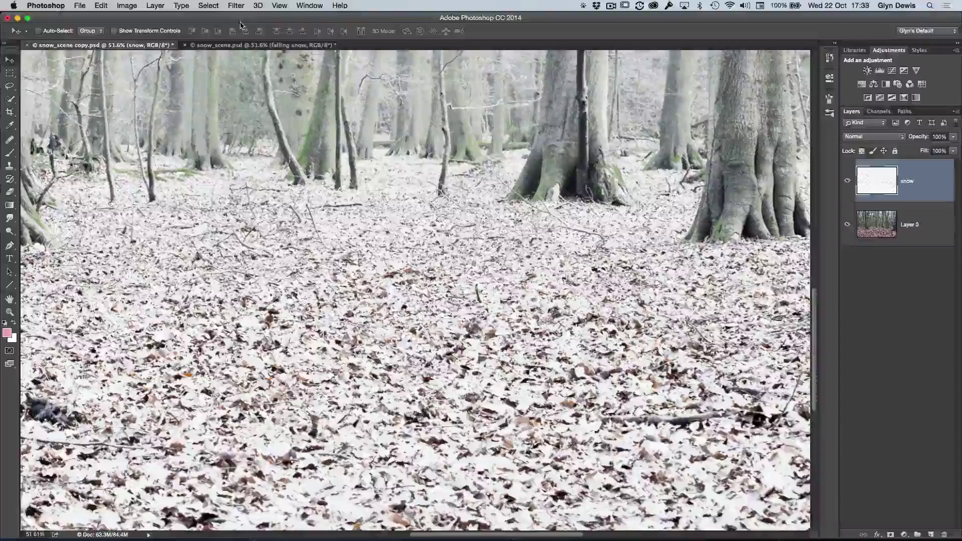
- Apply a Gaussian Blur with a 1-pixel radius to the snow layer
click(235, 5)
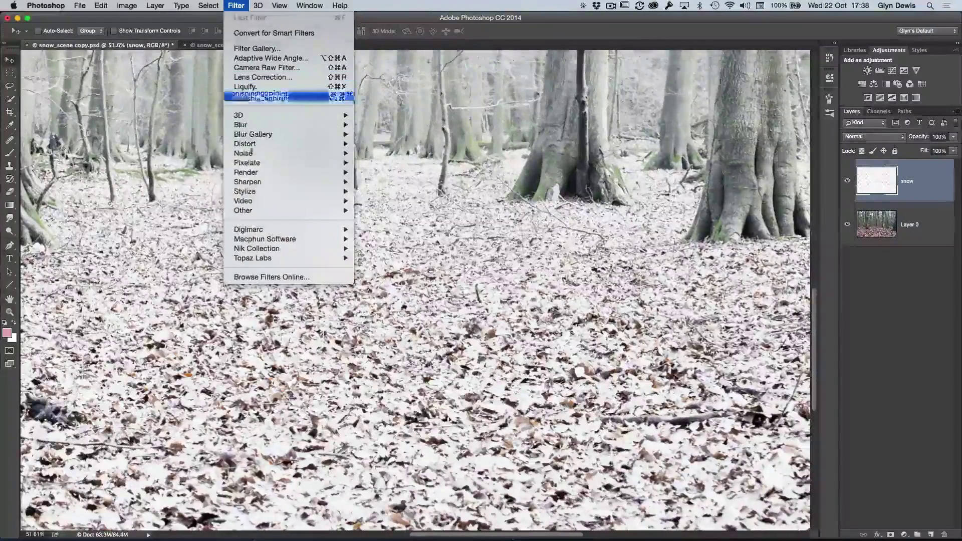
mouse_move(285, 129)
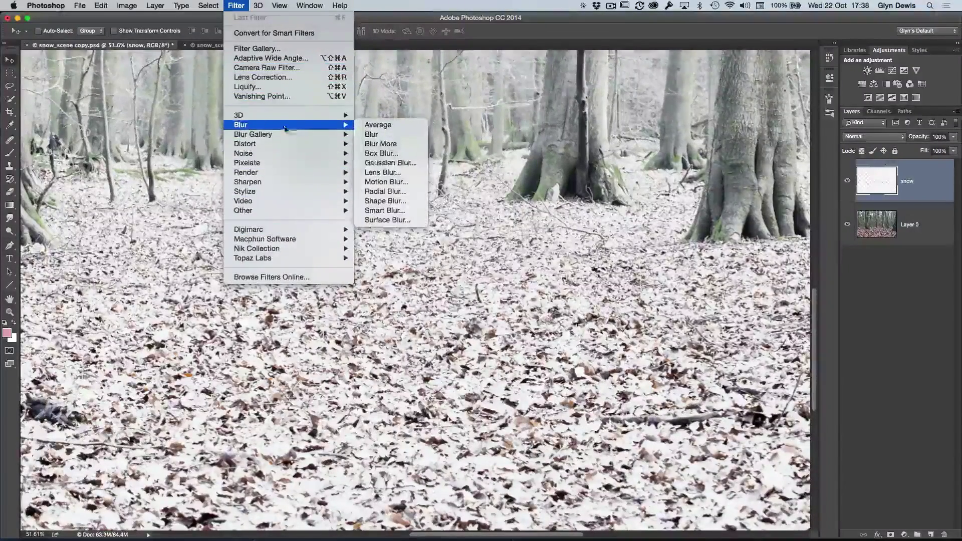
click(388, 163)
text(1)
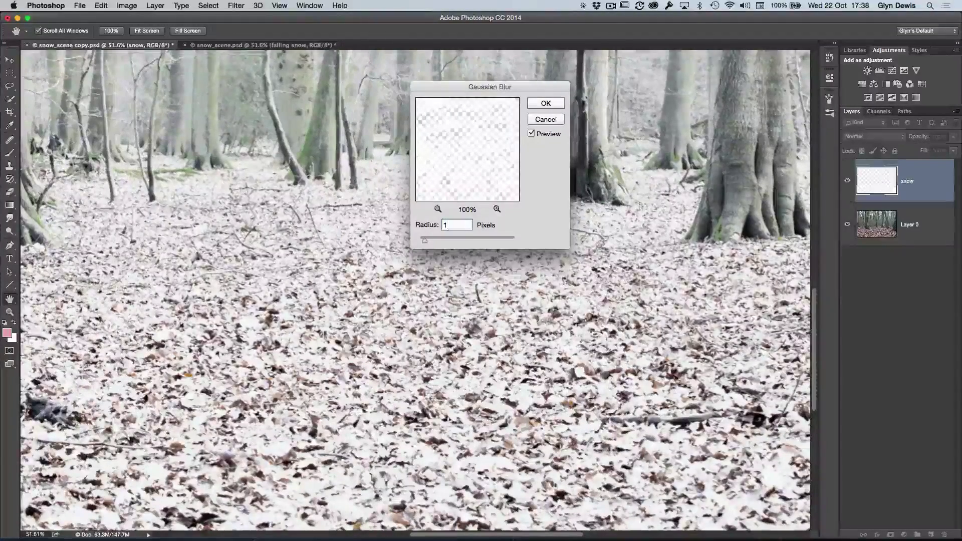
click(546, 103)
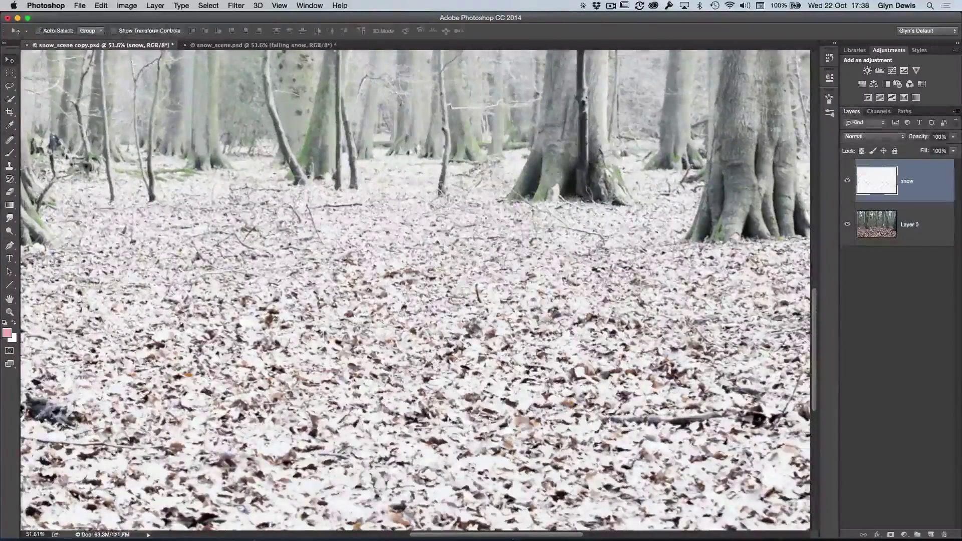
scroll(415, 290, down, 5)
scroll(423, 372, up, 2)
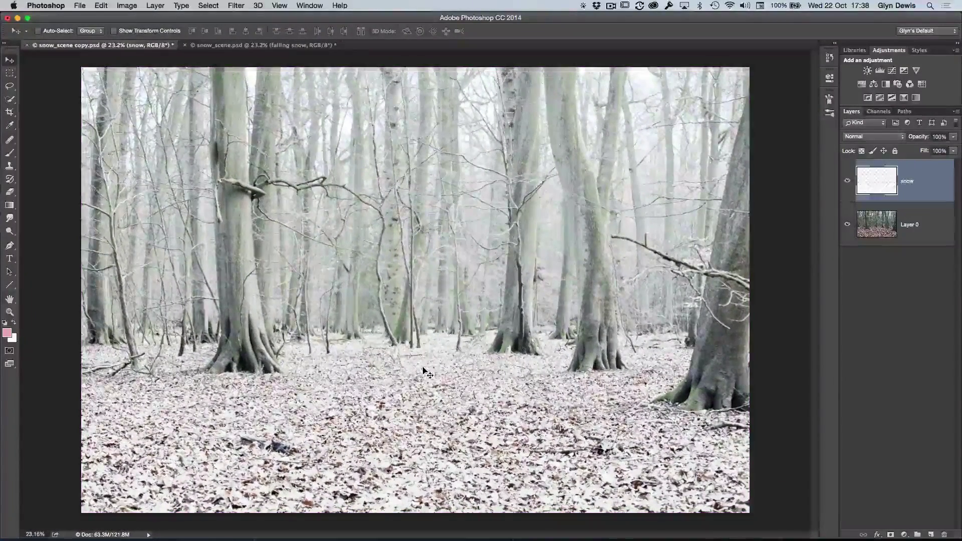
- Duplicate the snow layer into 'snow copy', view snow_scene.psd, then switch to Safari
key(super)
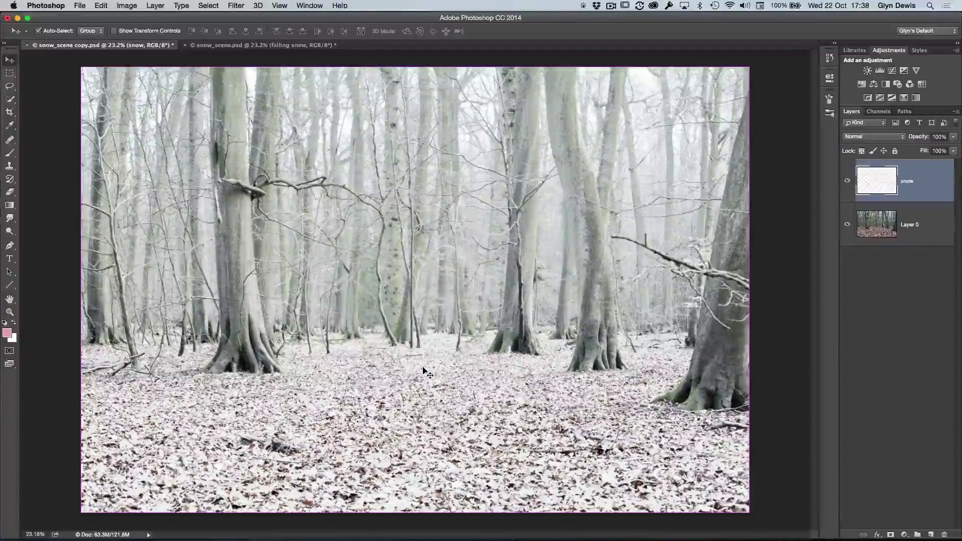
key(super+j)
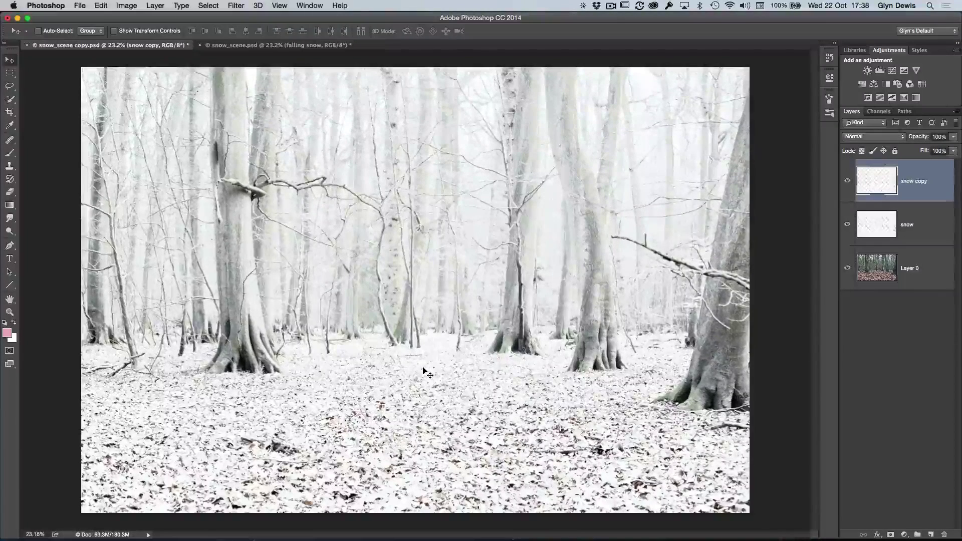
click(283, 47)
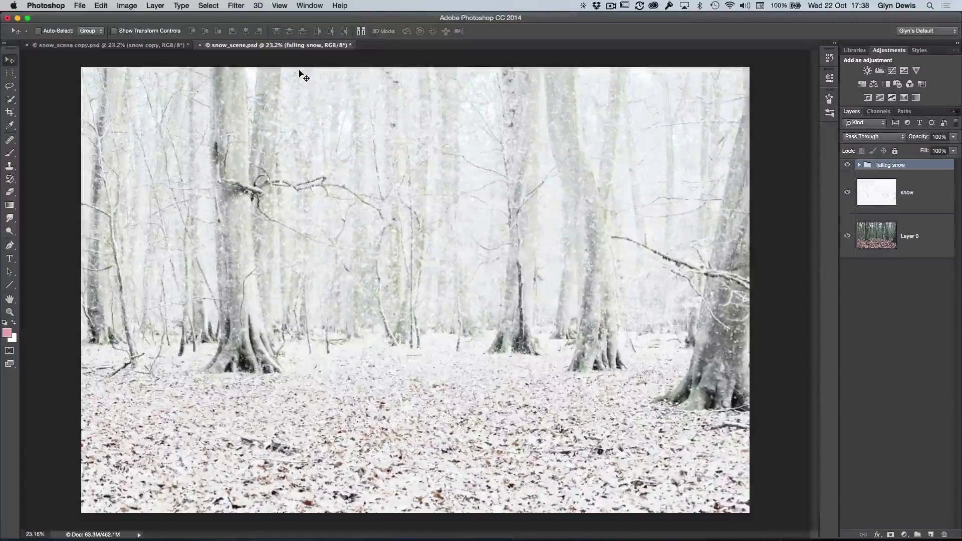
key(super+Tab)
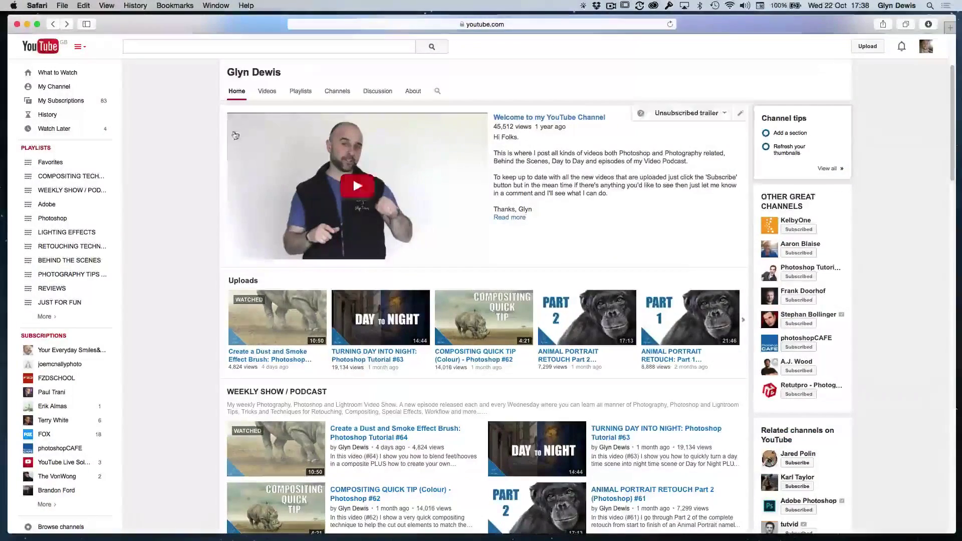
- Open the WEEKLY SHOW / PODCAST playlist, scroll to tutorial #30, and return to Photoshop
scroll(220, 308, down, 3)
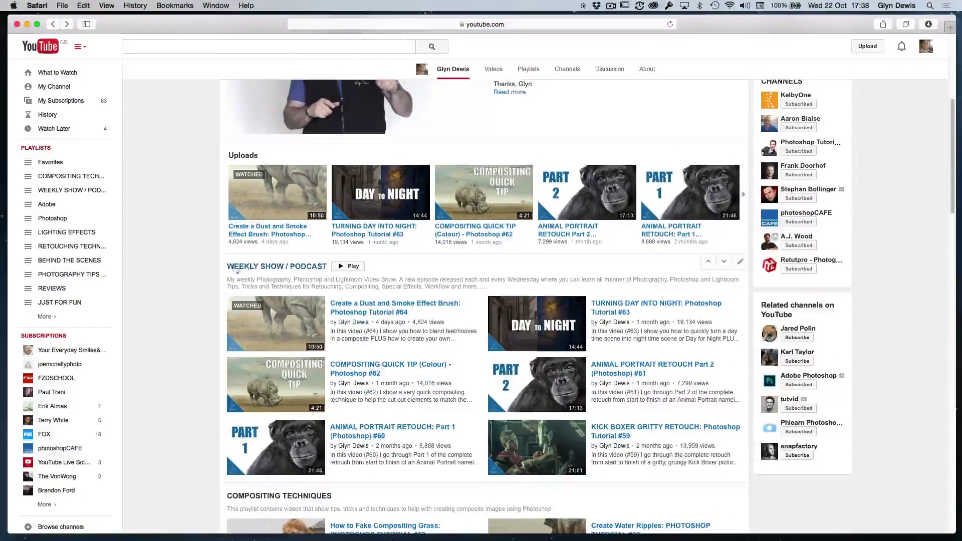
click(274, 270)
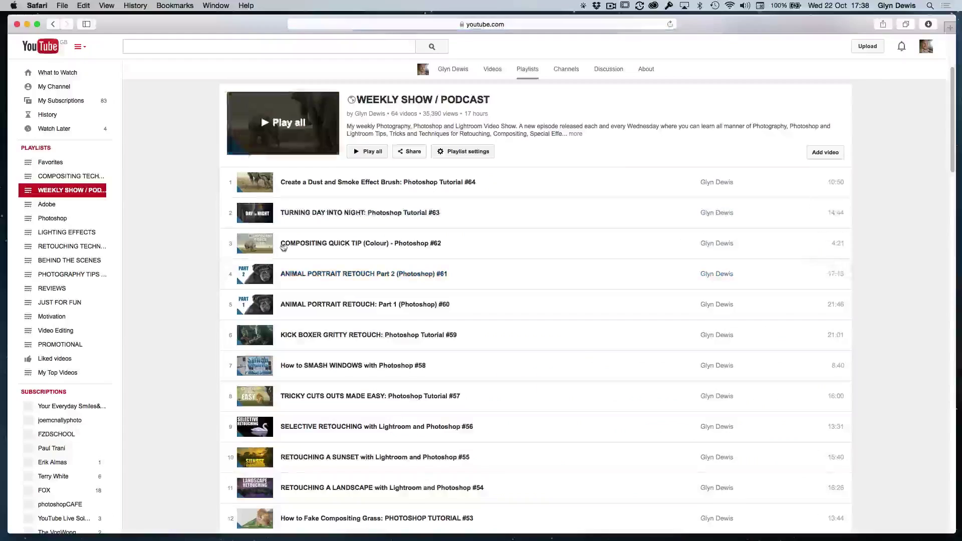
scroll(280, 247, down, 5)
scroll(281, 246, down, 15)
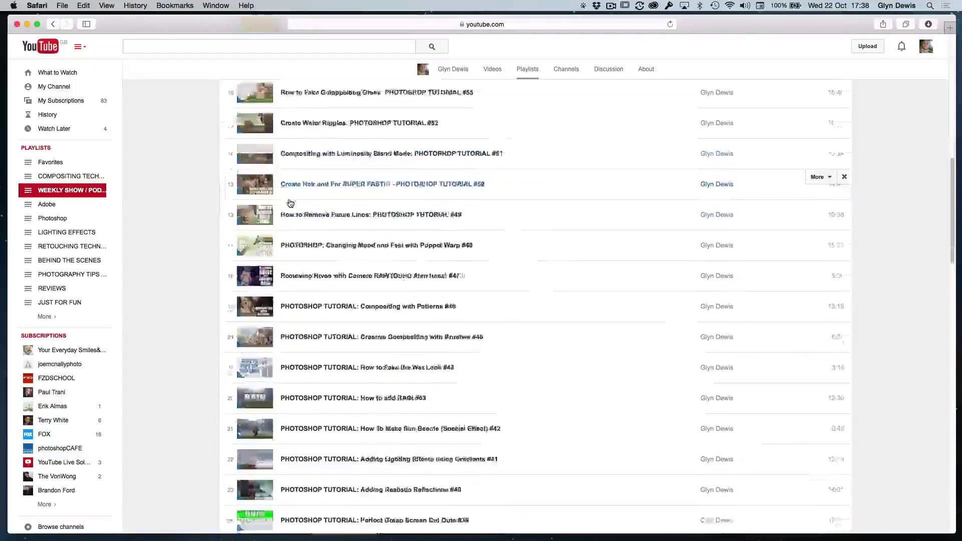
scroll(292, 202, down, 10)
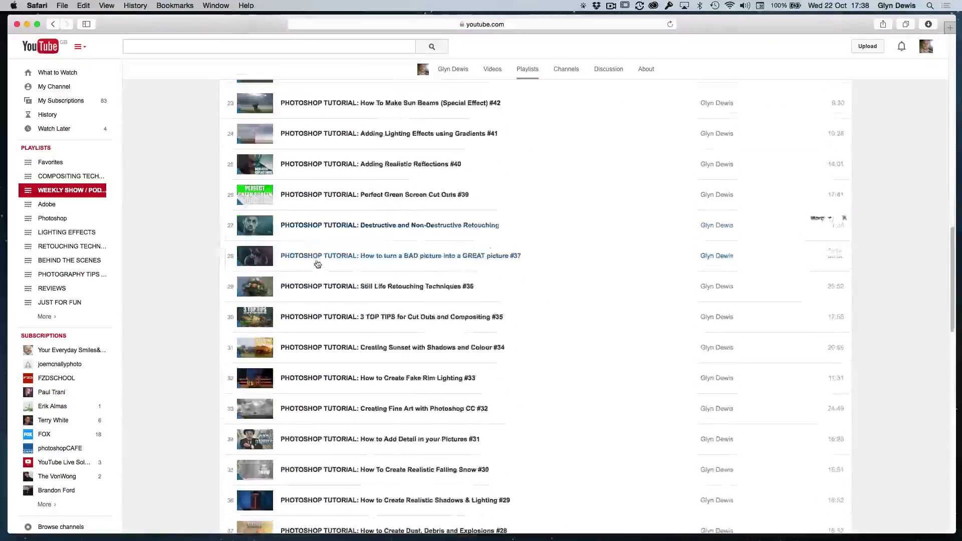
scroll(320, 270, down, 2)
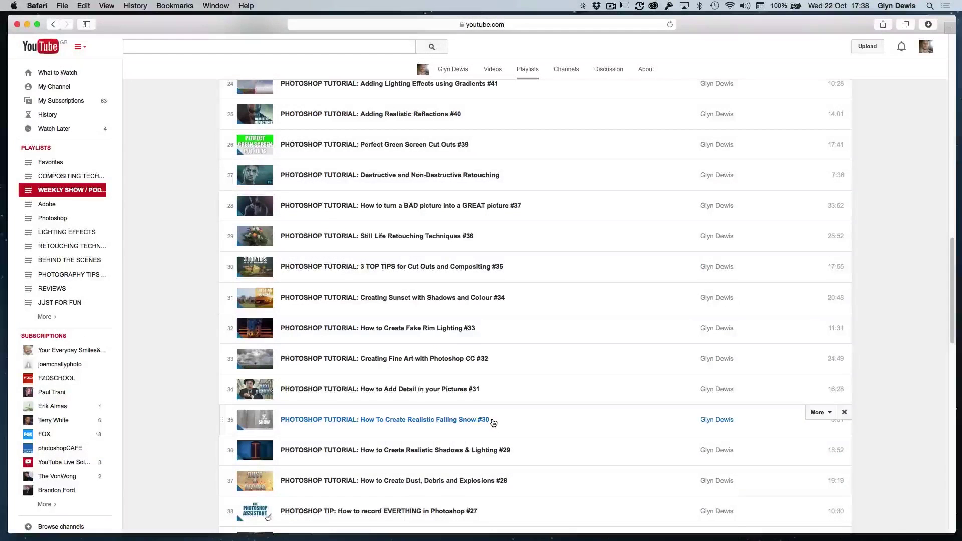
key(super+Tab)
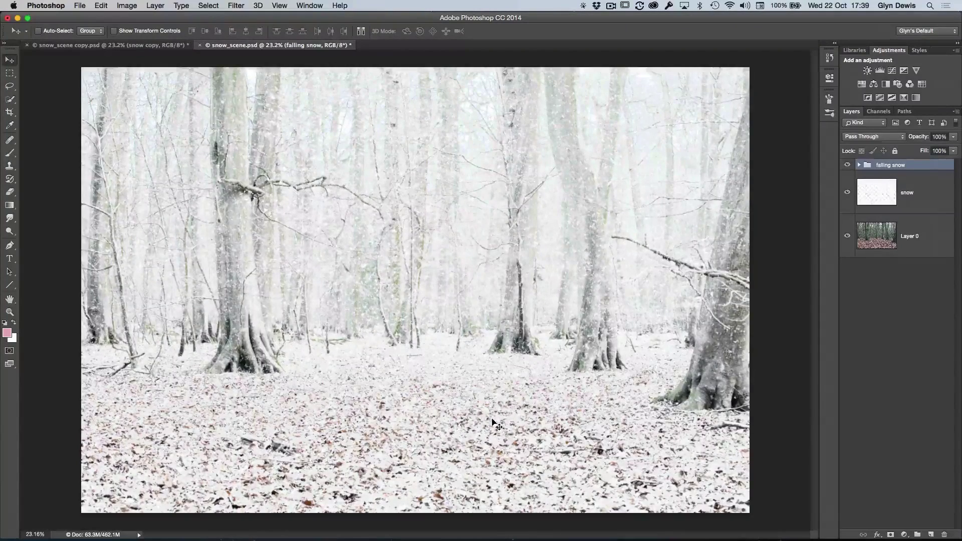
- Switch to snow_scene copy.psd and hide both snow layers to reveal the autumn forest
key(ctrl+Tab)
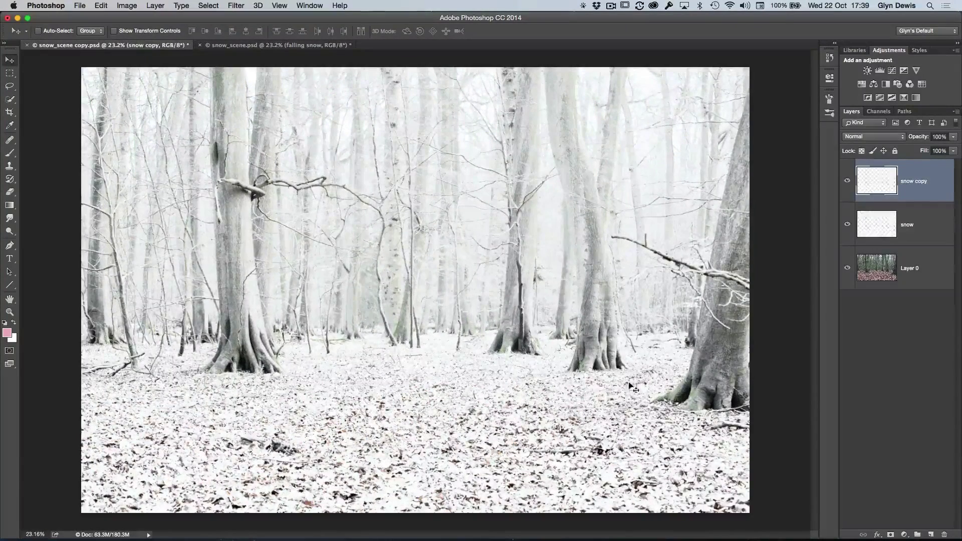
alt+click(848, 276)
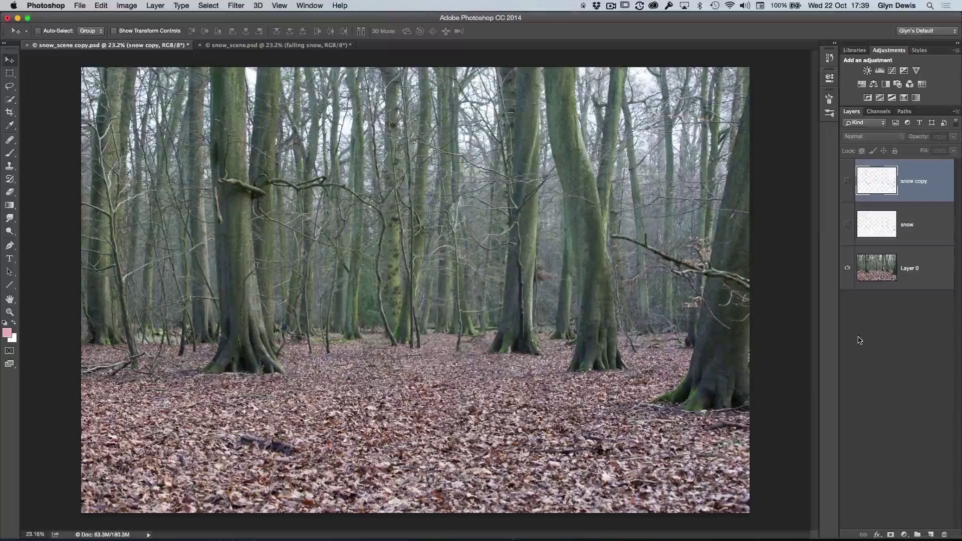
click(209, 6)
click(208, 5)
click(209, 8)
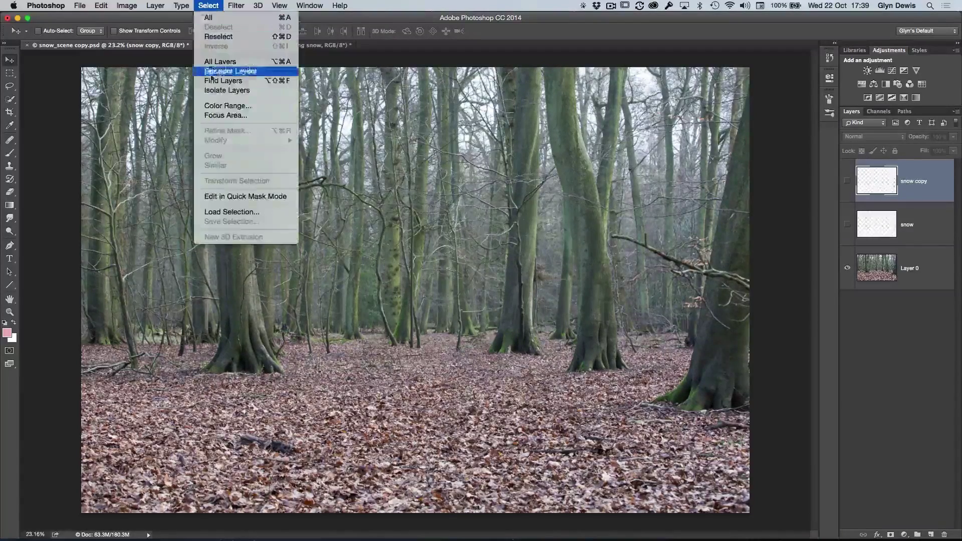
click(228, 106)
drag(391, 169, 405, 171)
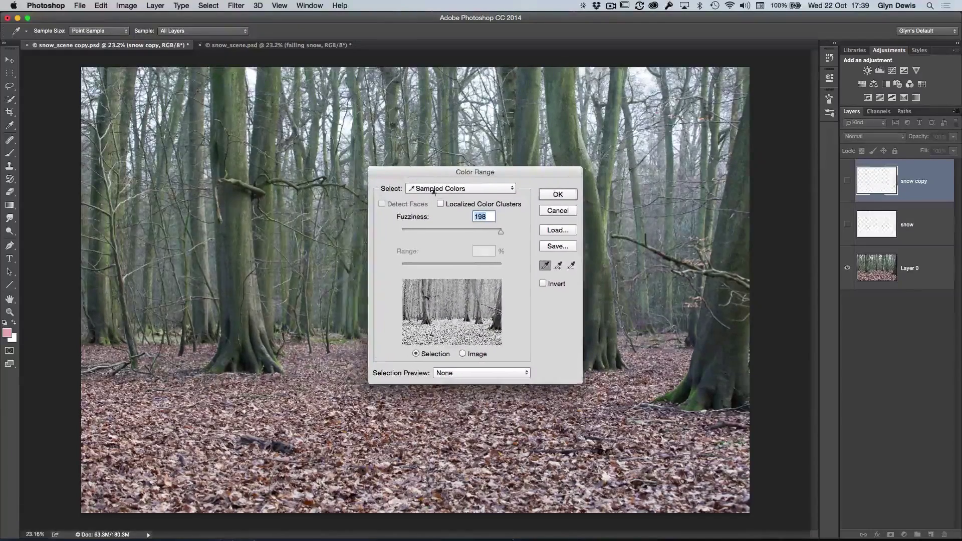
click(272, 399)
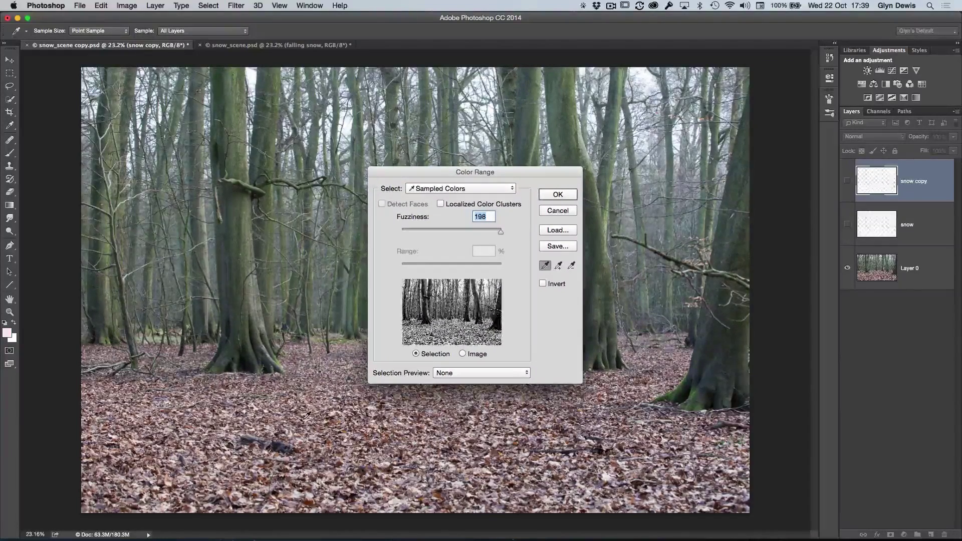
click(306, 415)
click(343, 403)
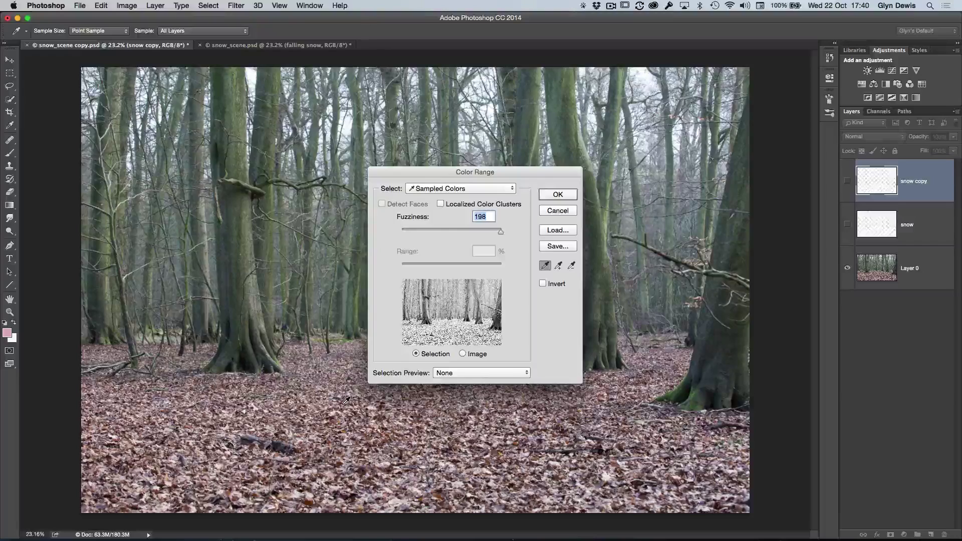
- Cancel the Color Range dialog and turn the snow and snow copy layers back on
click(558, 211)
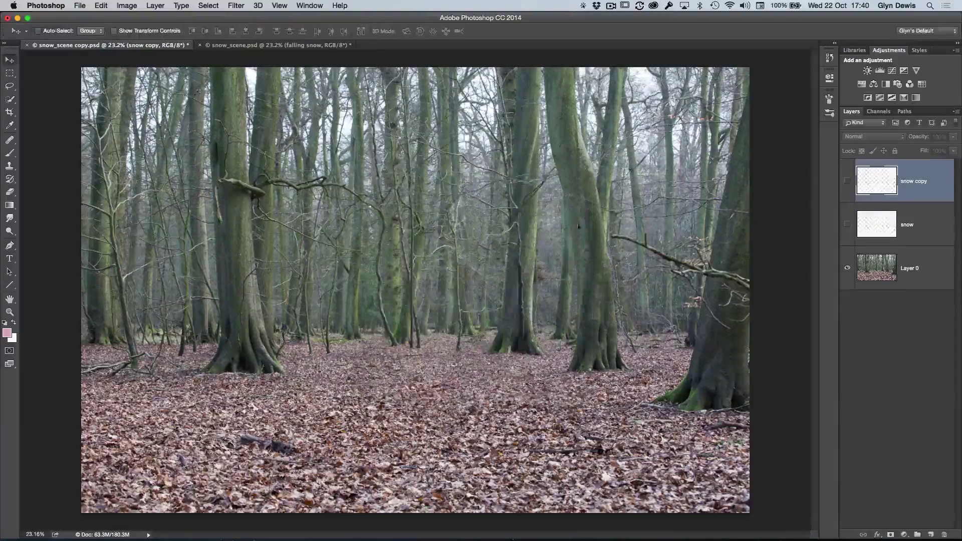
alt+click(846, 268)
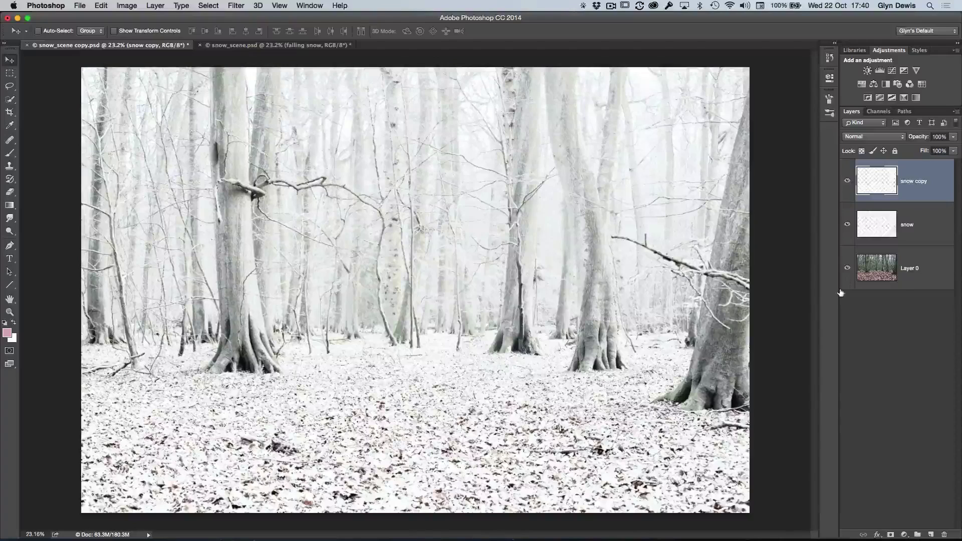